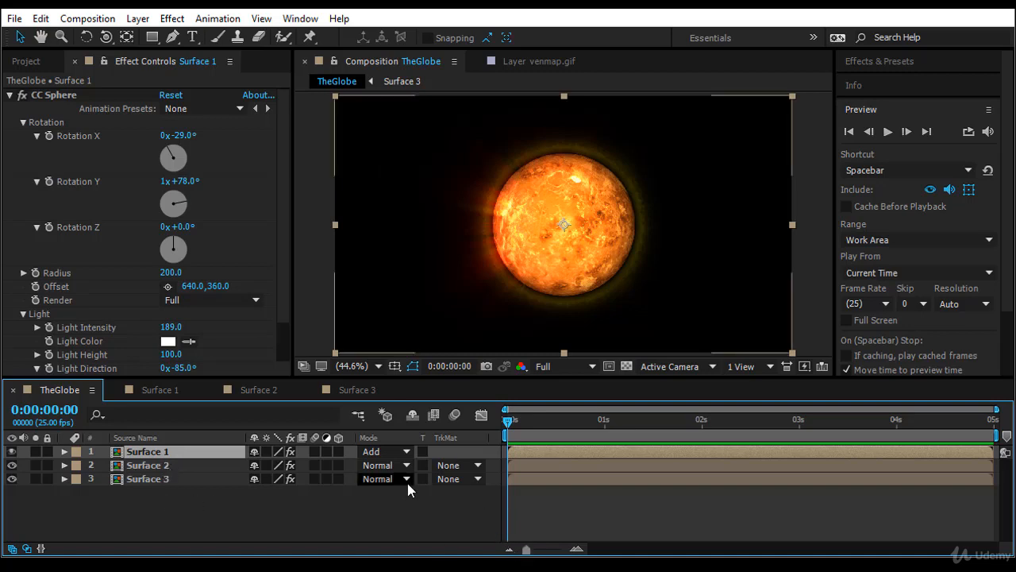
Show the Parent column in the timeline and parent the Surface 2 and Surface 3 layers to Surface 1.
{"action": "right_click", "coordinate": [453, 438]}
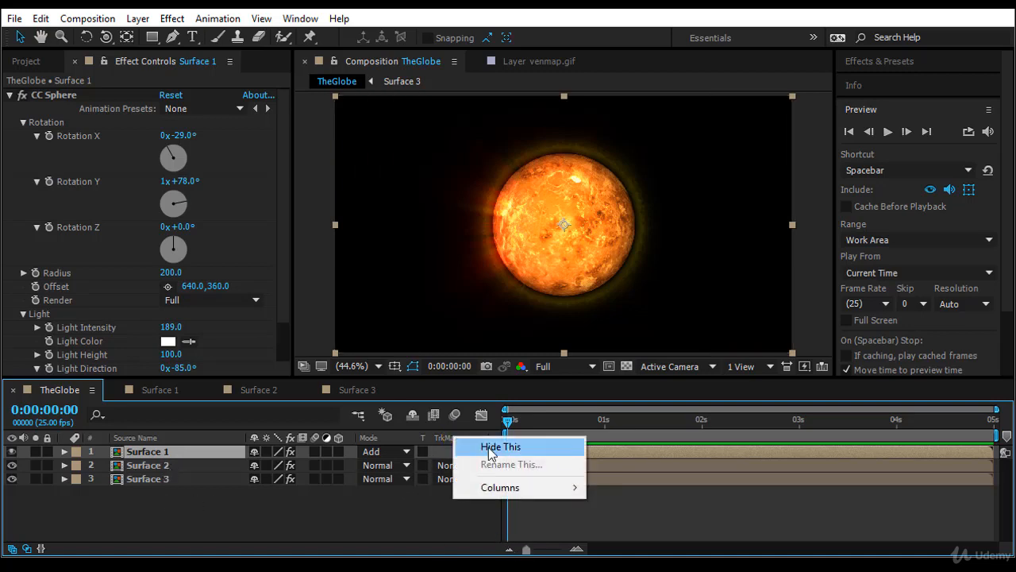
{"action": "mouse_move", "coordinate": [536, 490]}
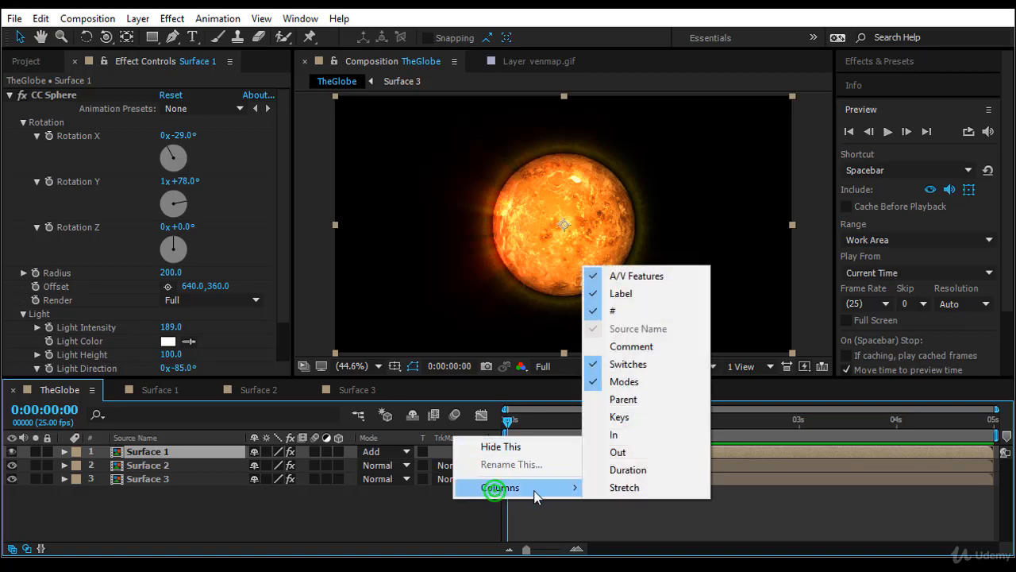
{"action": "left_click", "coordinate": [699, 402]}
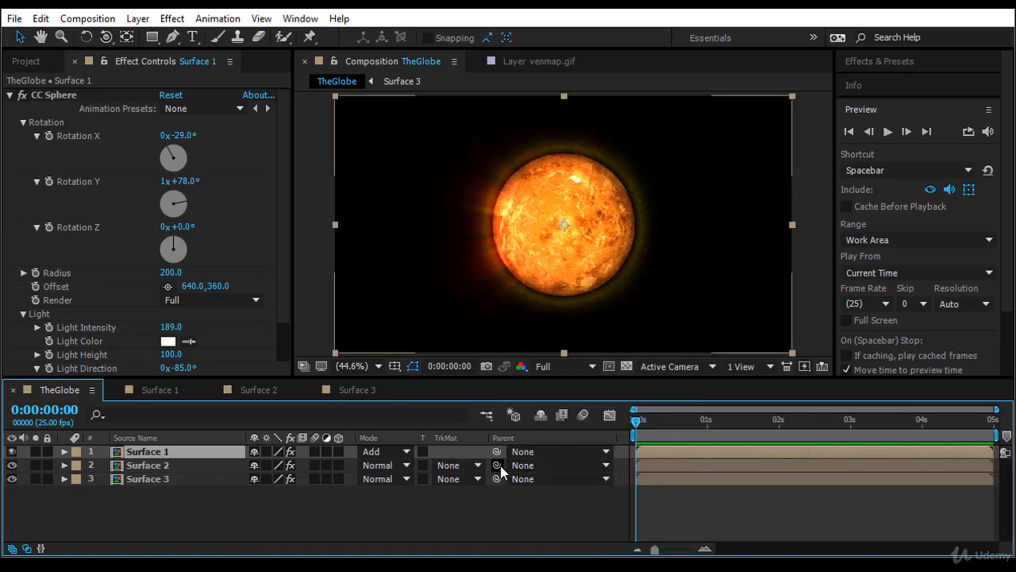
{"action": "left_click_drag", "start_coordinate": [497, 465], "coordinate": [200, 453]}
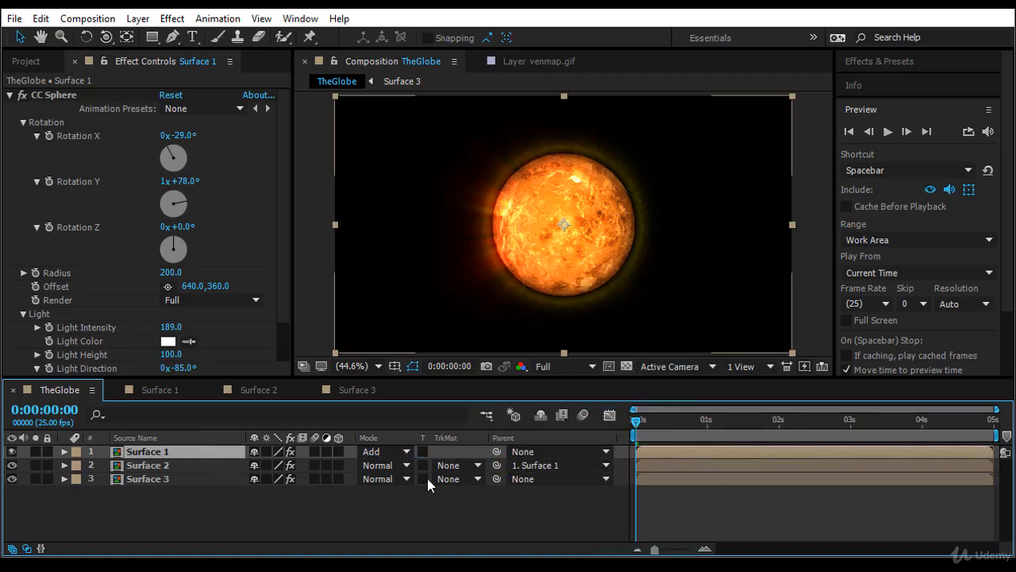
{"action": "left_click_drag", "start_coordinate": [494, 482], "coordinate": [227, 452]}
Reveal Surface 1's Position and Scale properties and enable keyframing for both at 0:00:00:00.
{"action": "key", "text": "p"}
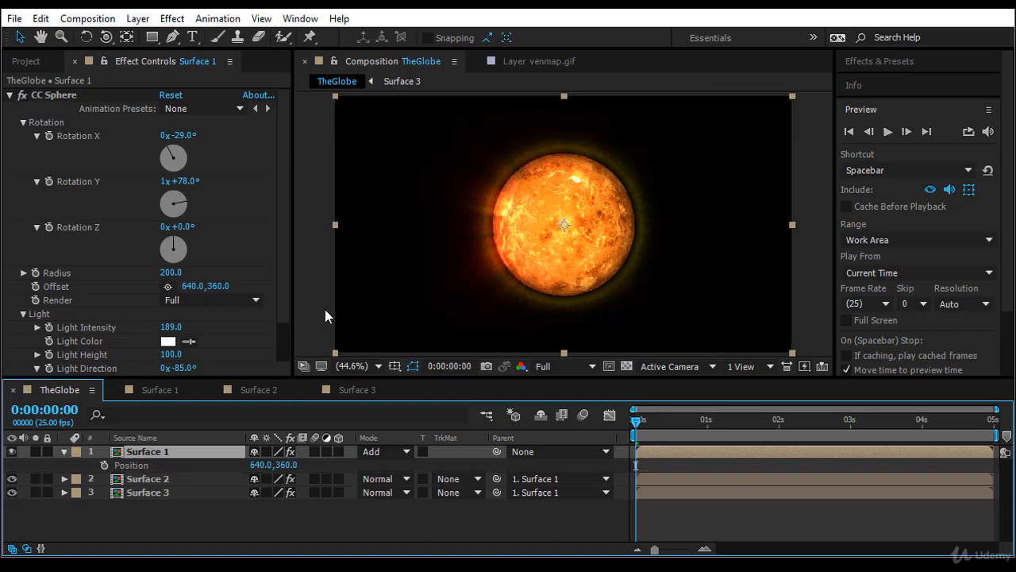
{"action": "key", "text": "shift+s"}
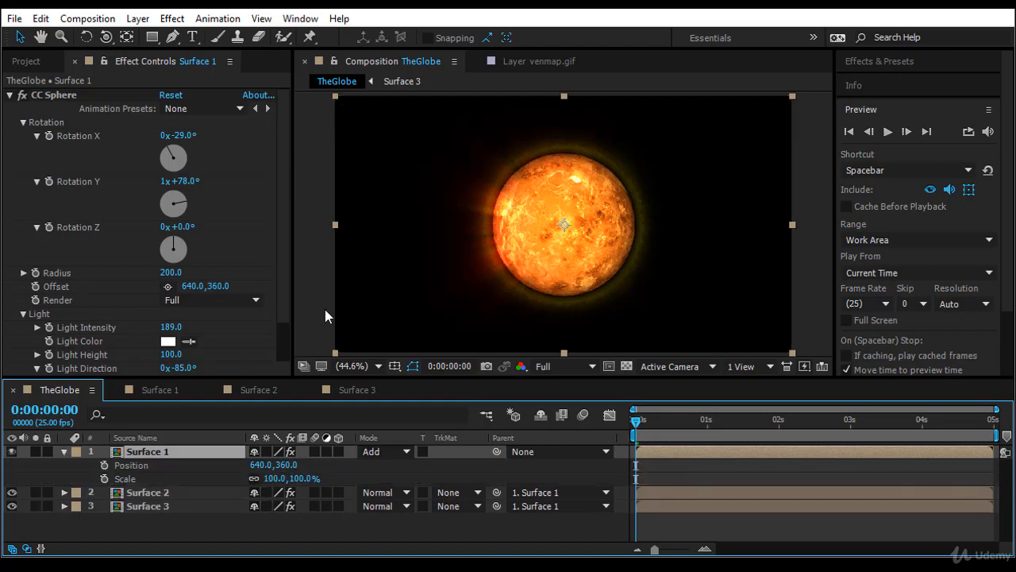
{"action": "left_click", "coordinate": [105, 465]}
{"action": "left_click", "coordinate": [105, 479]}
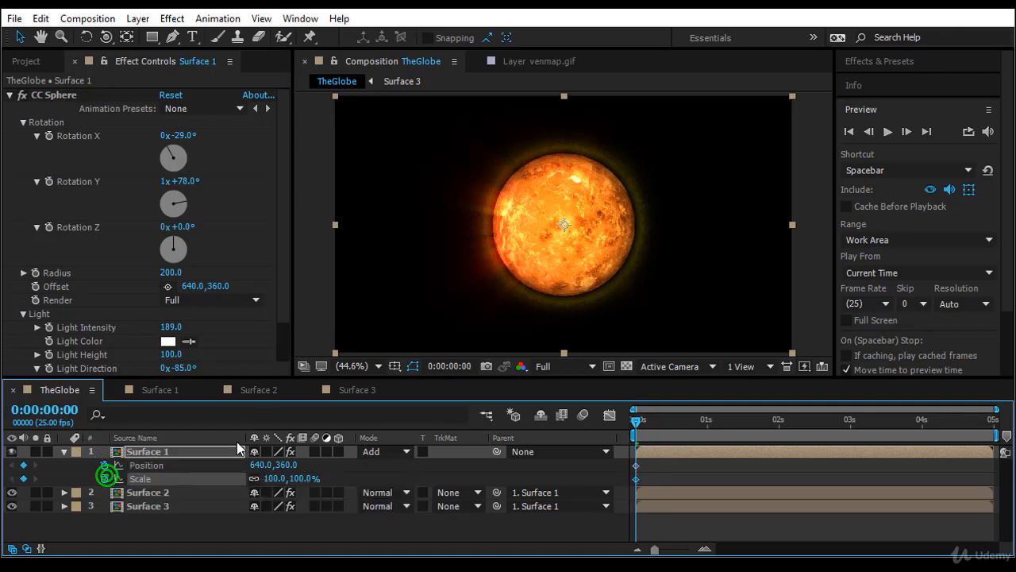
At the start, move the globe to the frame's upper-right corner, about 1160.4, 81.9, and set its scale to 0%.
{"action": "left_click_drag", "start_coordinate": [560, 228], "coordinate": [748, 130]}
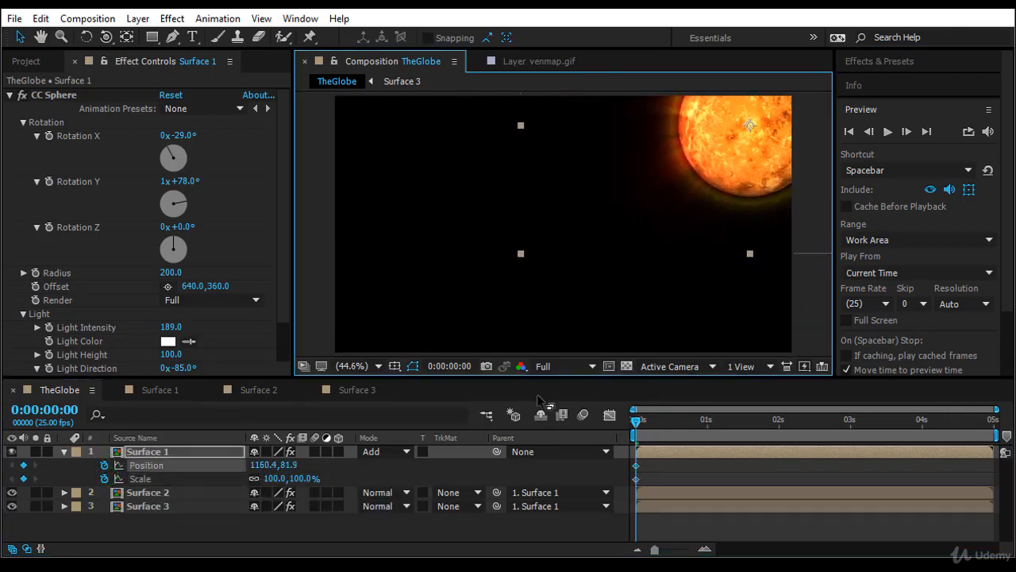
{"action": "left_click_drag", "start_coordinate": [307, 479], "coordinate": [216, 483]}
{"action": "left_click", "coordinate": [275, 478]}
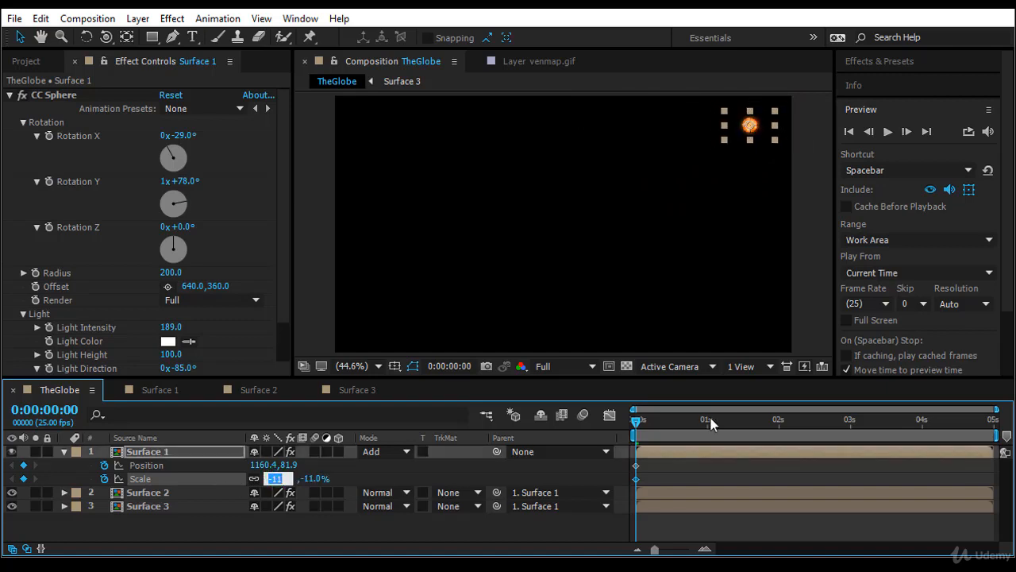
{"action": "type", "text": "0"}
{"action": "key", "text": "Return"}
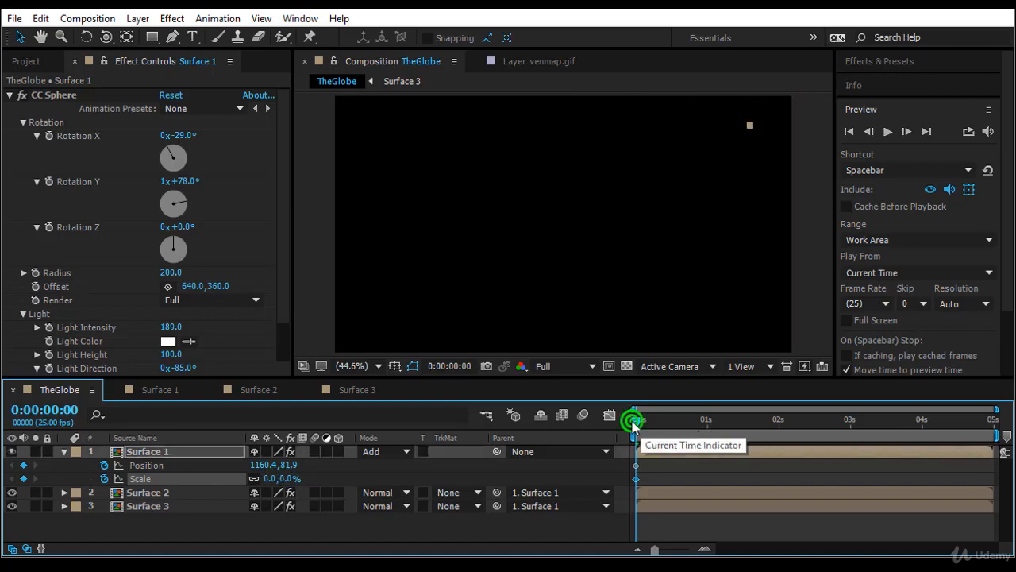
At 0:00:02:01, add a Scale keyframe of 100% to Surface 1.
{"action": "left_click_drag", "start_coordinate": [636, 421], "coordinate": [783, 444]}
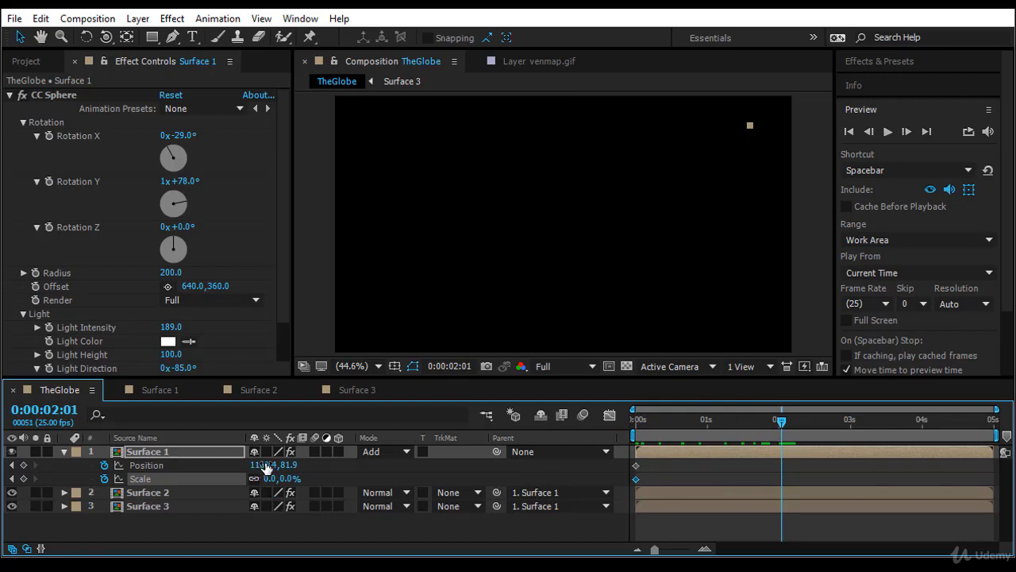
{"action": "left_click_drag", "start_coordinate": [287, 479], "coordinate": [301, 485]}
{"action": "left_click", "coordinate": [305, 476]}
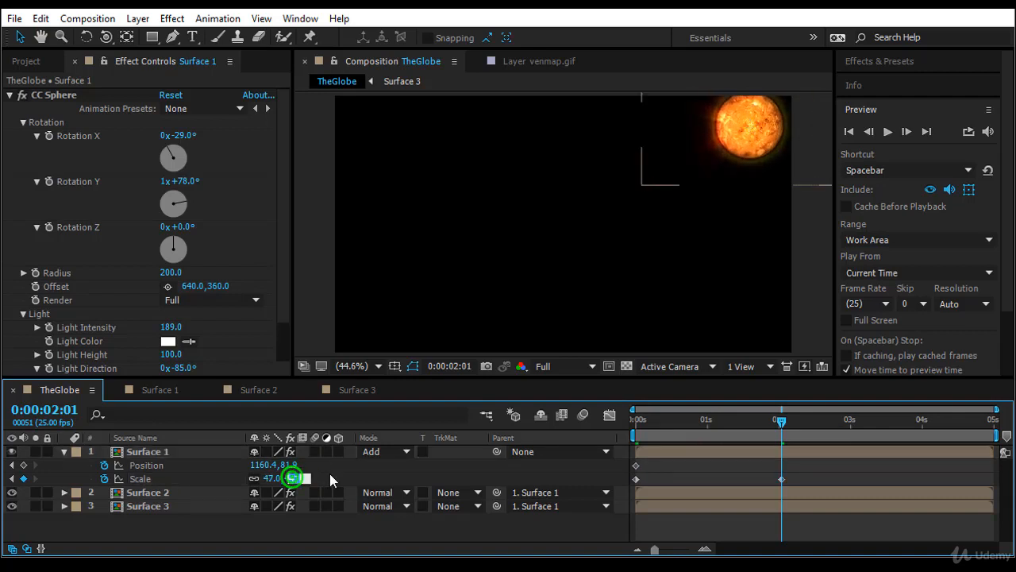
{"action": "key", "text": "Return"}
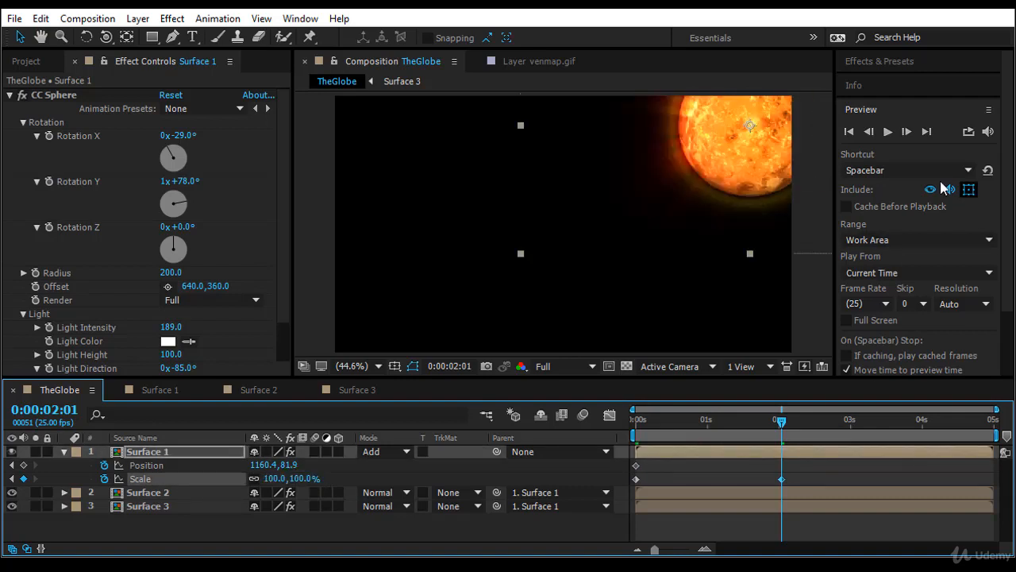
At the same time, move the globe toward the frame's left edge, about 175.7, 339.8, and enlarge its scale to 212%.
{"action": "left_click", "coordinate": [751, 127]}
{"action": "left_click_drag", "start_coordinate": [751, 129], "coordinate": [376, 218]}
{"action": "left_click_drag", "start_coordinate": [294, 479], "coordinate": [383, 480]}
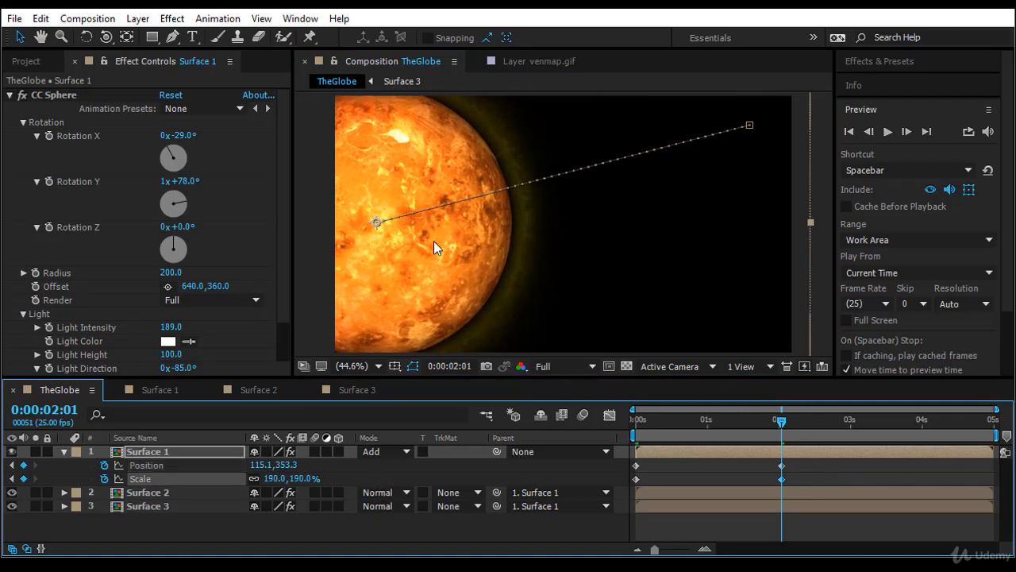
{"action": "left_click_drag", "start_coordinate": [433, 246], "coordinate": [458, 246]}
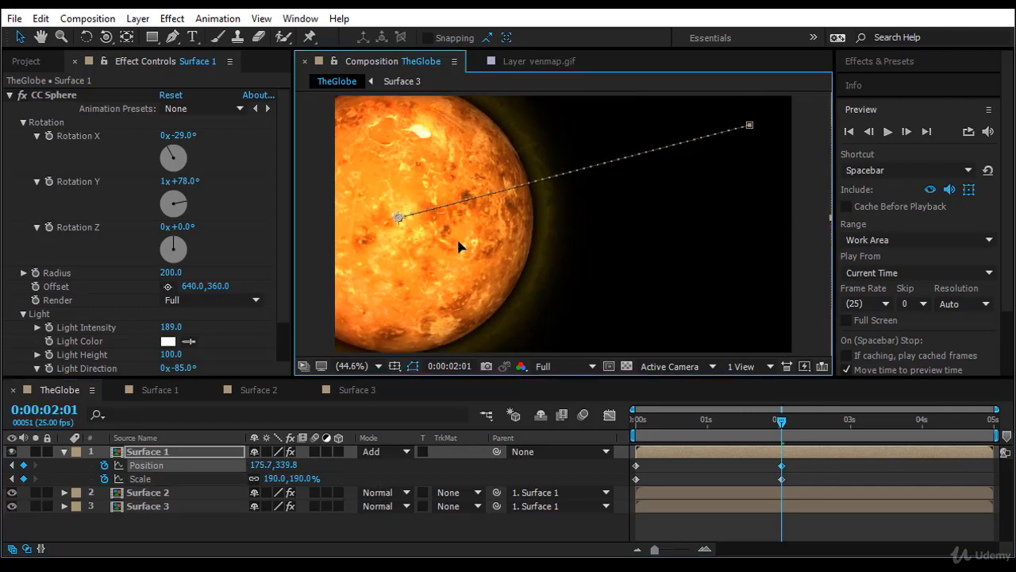
{"action": "left_click_drag", "start_coordinate": [305, 483], "coordinate": [321, 479]}
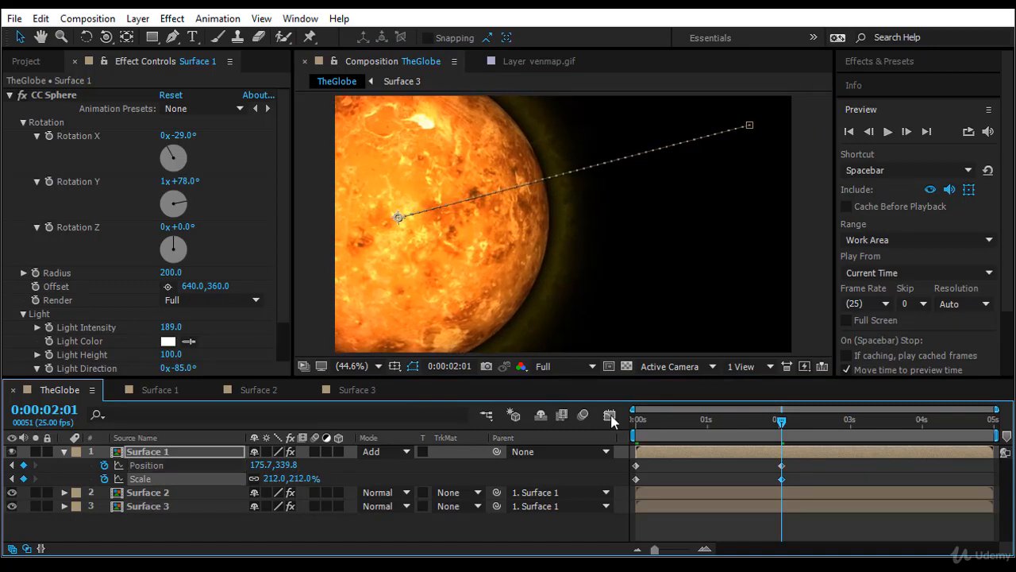
Set the starting position keyframe's temporal and spatial interpolation to Bezier and pull its handle to curve the motion path.
{"action": "left_click_drag", "start_coordinate": [780, 425], "coordinate": [569, 452]}
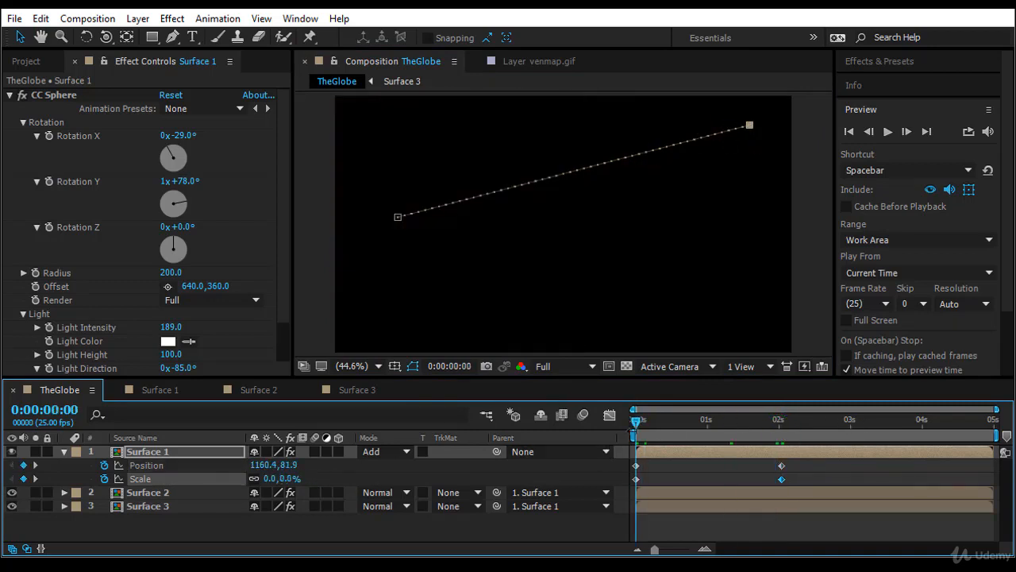
{"action": "left_click_drag", "start_coordinate": [632, 423], "coordinate": [710, 429]}
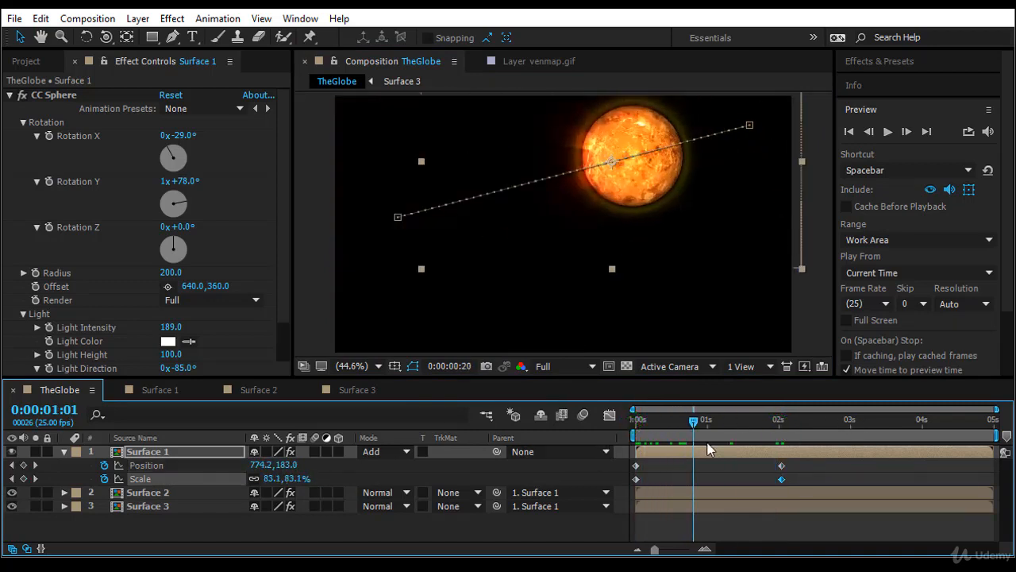
{"action": "right_click", "coordinate": [751, 127]}
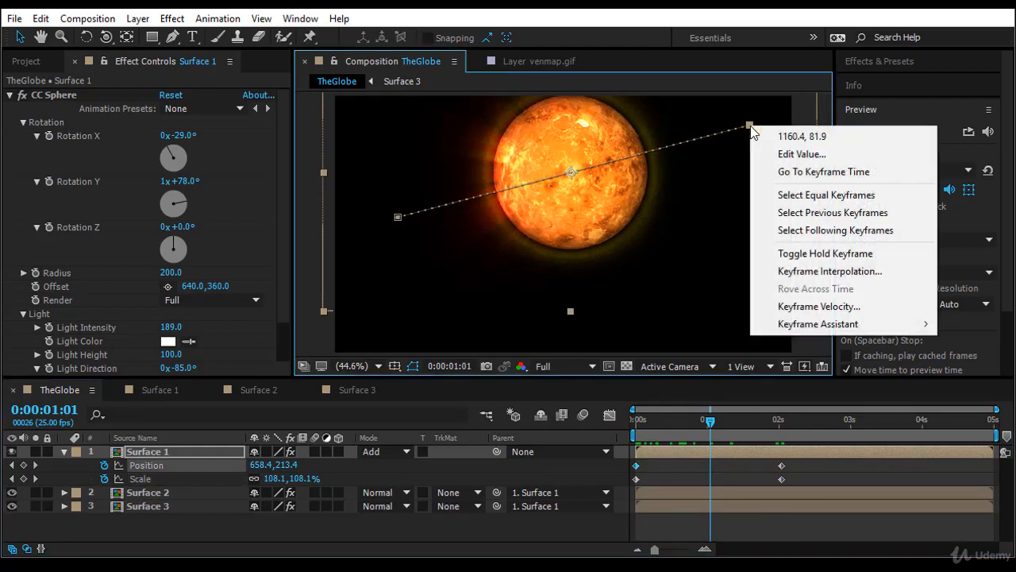
{"action": "left_click", "coordinate": [826, 271]}
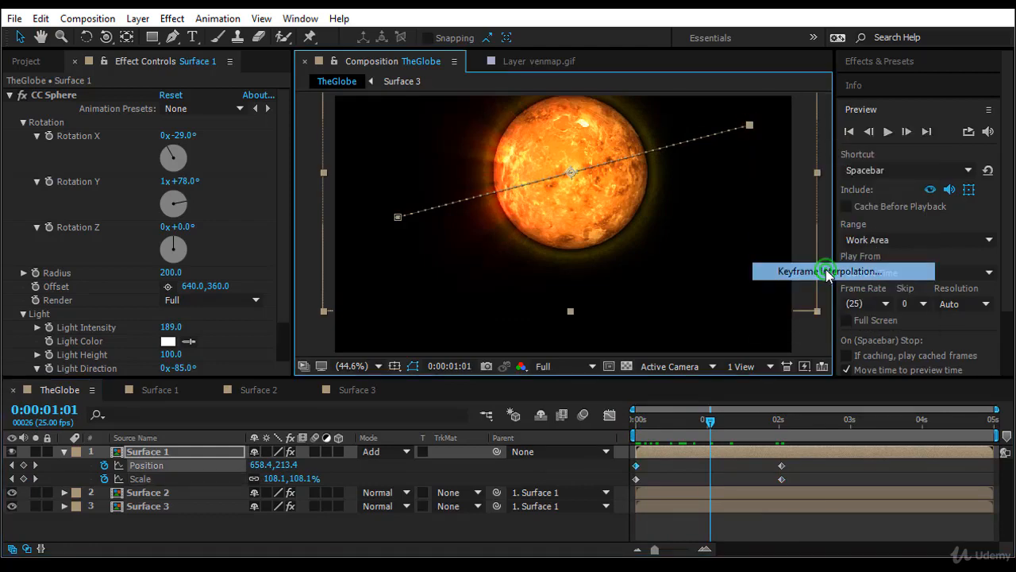
{"action": "left_click", "coordinate": [175, 25]}
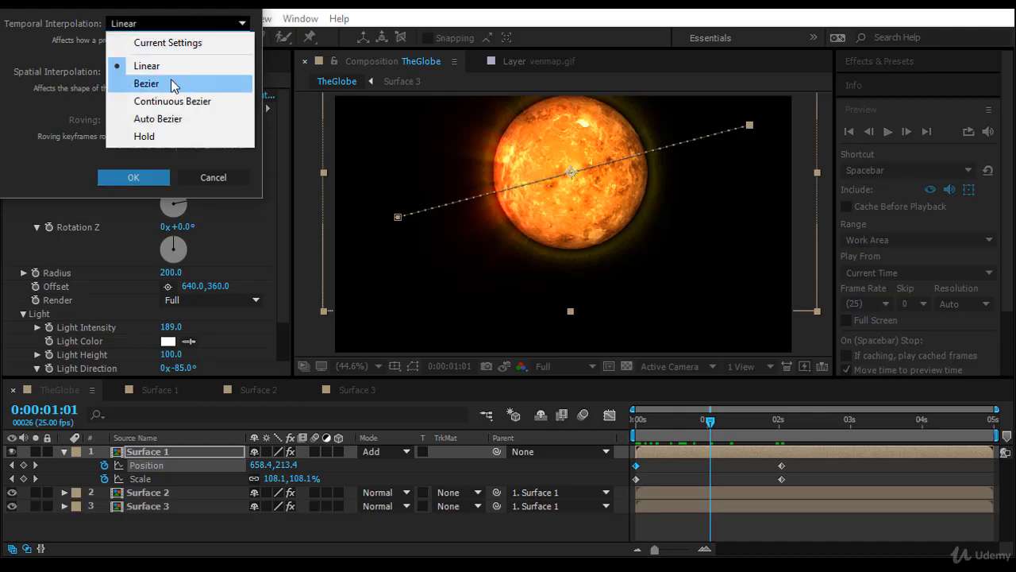
{"action": "left_click", "coordinate": [163, 83]}
{"action": "left_click", "coordinate": [163, 71]}
{"action": "left_click", "coordinate": [143, 129]}
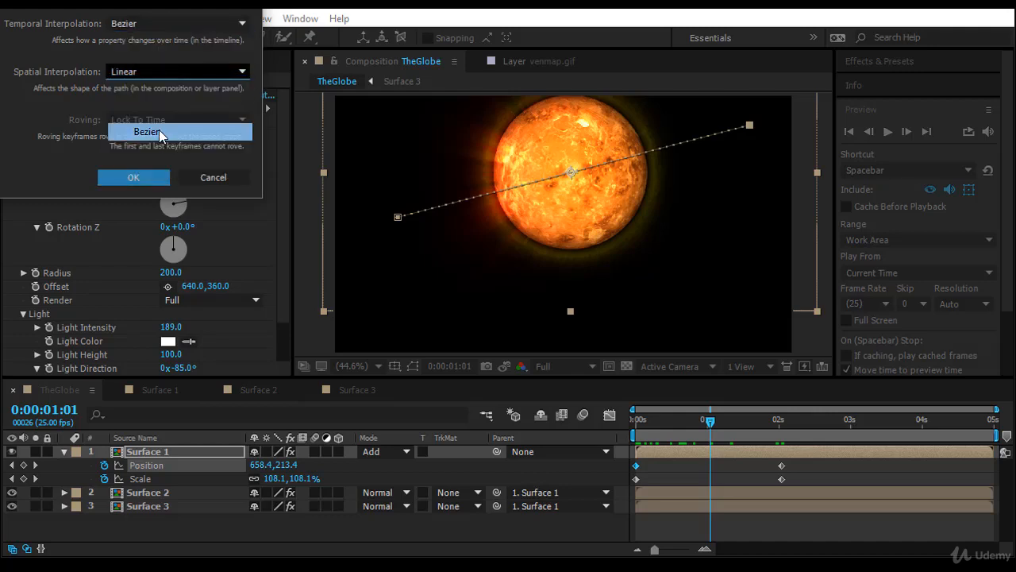
{"action": "left_click", "coordinate": [133, 180]}
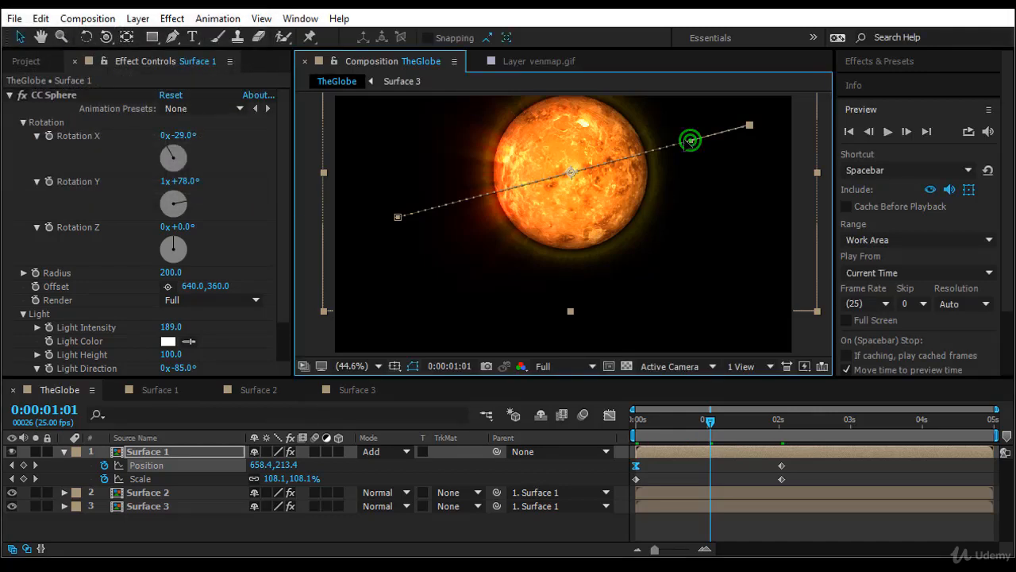
{"action": "left_click_drag", "start_coordinate": [691, 141], "coordinate": [604, 125]}
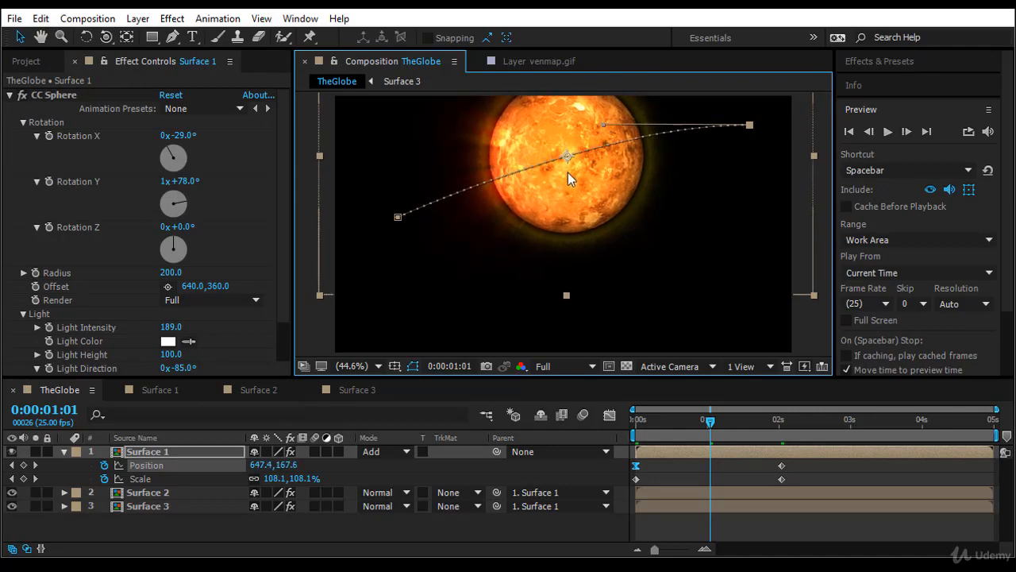
Set the ending position keyframe's temporal and spatial interpolation to Bezier.
{"action": "right_click", "coordinate": [399, 218]}
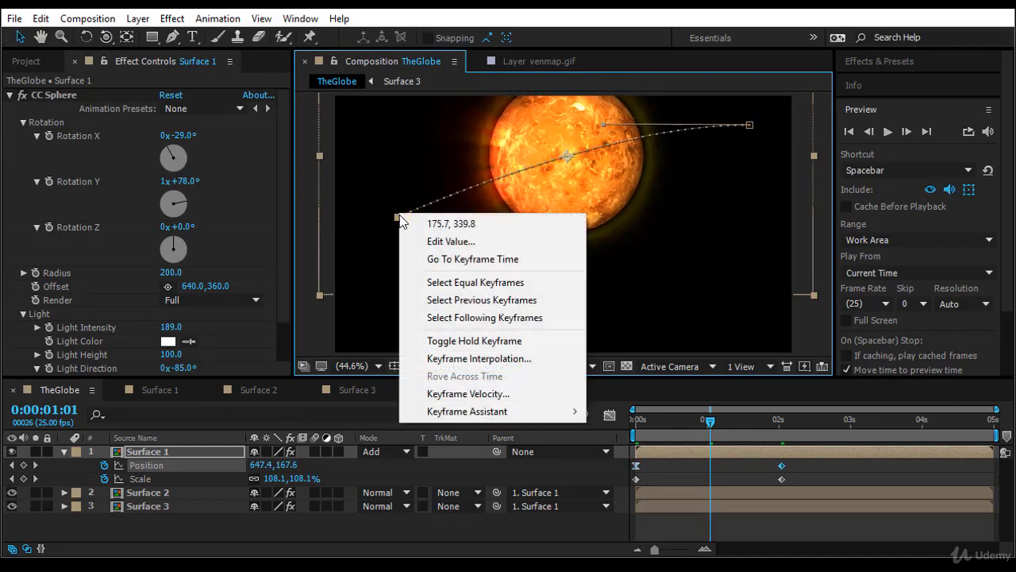
{"action": "left_click", "coordinate": [518, 359]}
{"action": "left_click", "coordinate": [175, 25]}
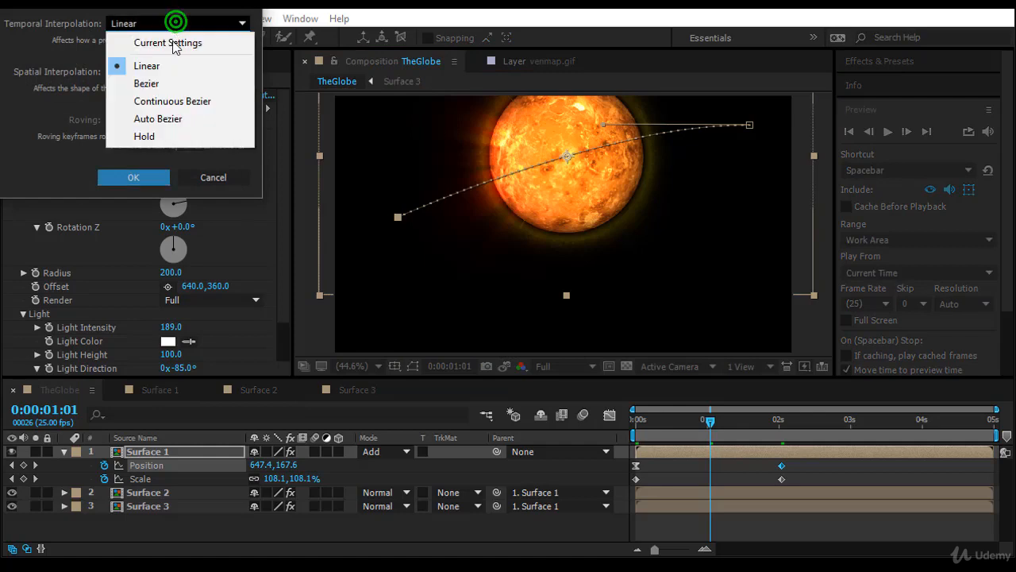
{"action": "left_click", "coordinate": [171, 84]}
{"action": "left_click", "coordinate": [159, 72]}
{"action": "left_click", "coordinate": [148, 129]}
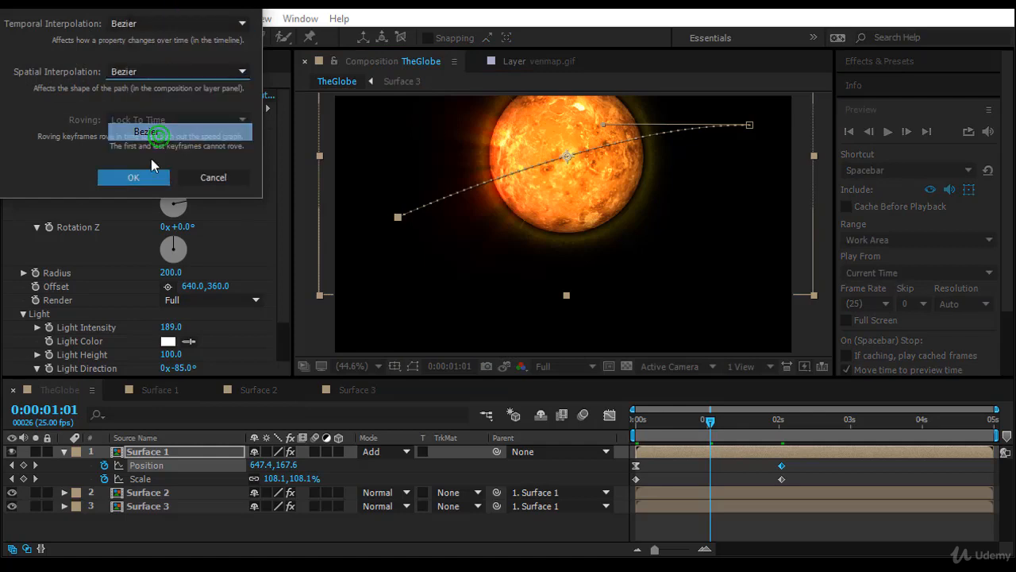
{"action": "left_click", "coordinate": [143, 179]}
Bend the motion path's end downward with its handle and move its points to about 137.6, 362.2 (end) and 1173.8, 86.4 (start).
{"action": "left_click_drag", "start_coordinate": [449, 208], "coordinate": [442, 291]}
{"action": "left_click_drag", "start_coordinate": [397, 218], "coordinate": [384, 225]}
{"action": "left_click_drag", "start_coordinate": [754, 126], "coordinate": [759, 127]}
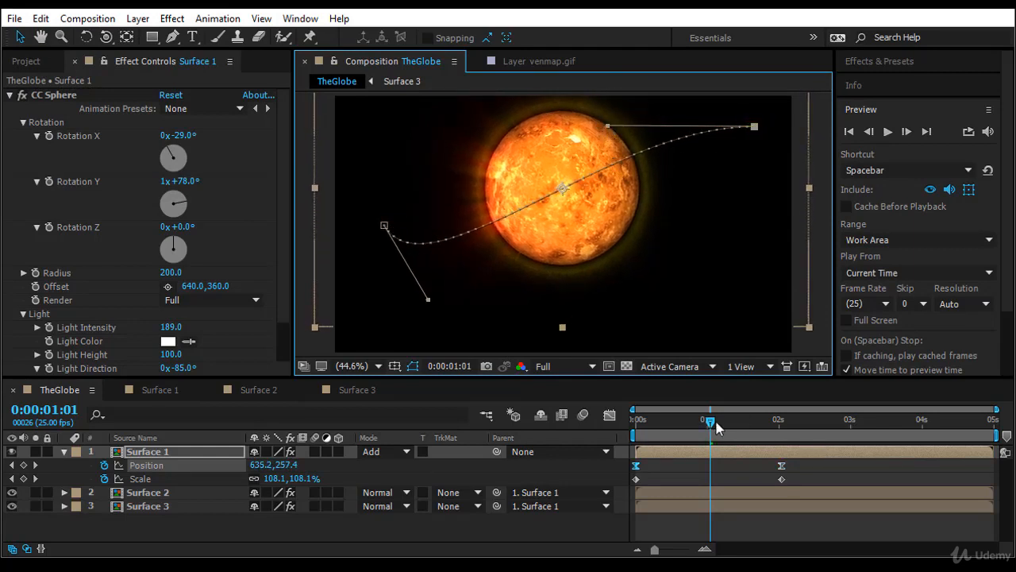
Ease Surface 1's Position and Scale keyframes and inspect the Position curves in the Graph Editor.
{"action": "left_click_drag", "start_coordinate": [717, 427], "coordinate": [599, 478]}
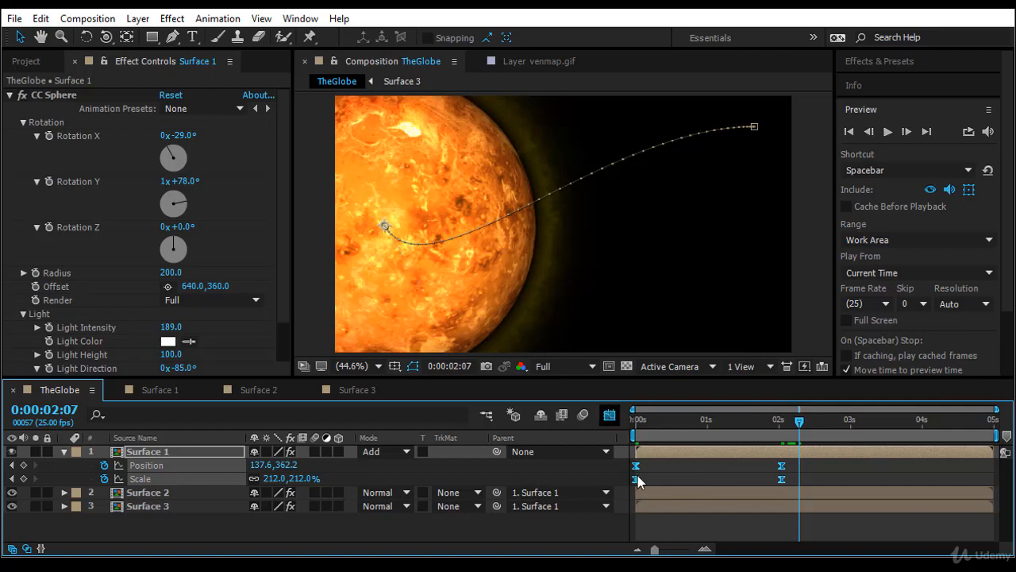
{"action": "left_click", "coordinate": [609, 414]}
{"action": "left_click", "coordinate": [390, 472]}
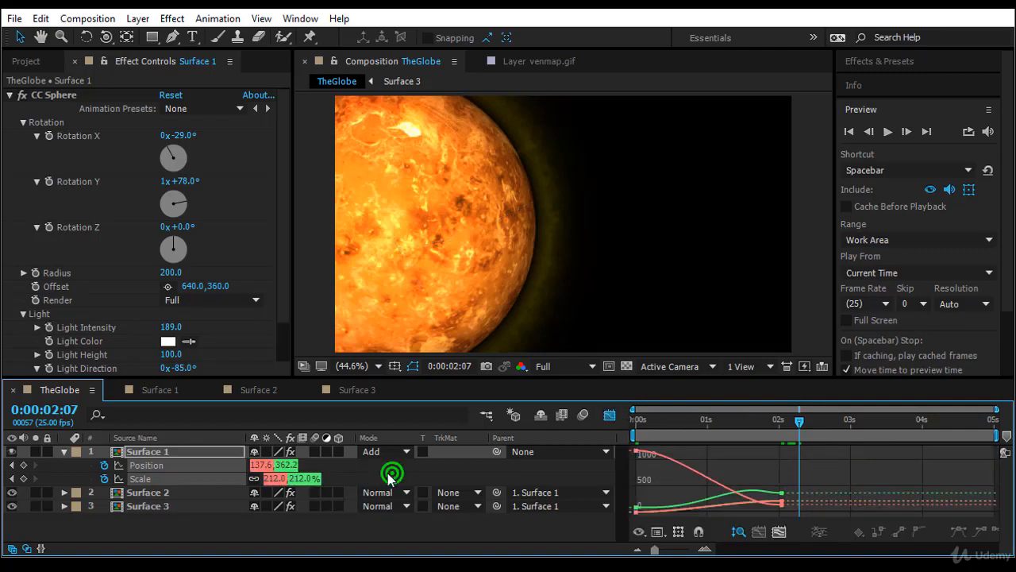
{"action": "left_click", "coordinate": [284, 465]}
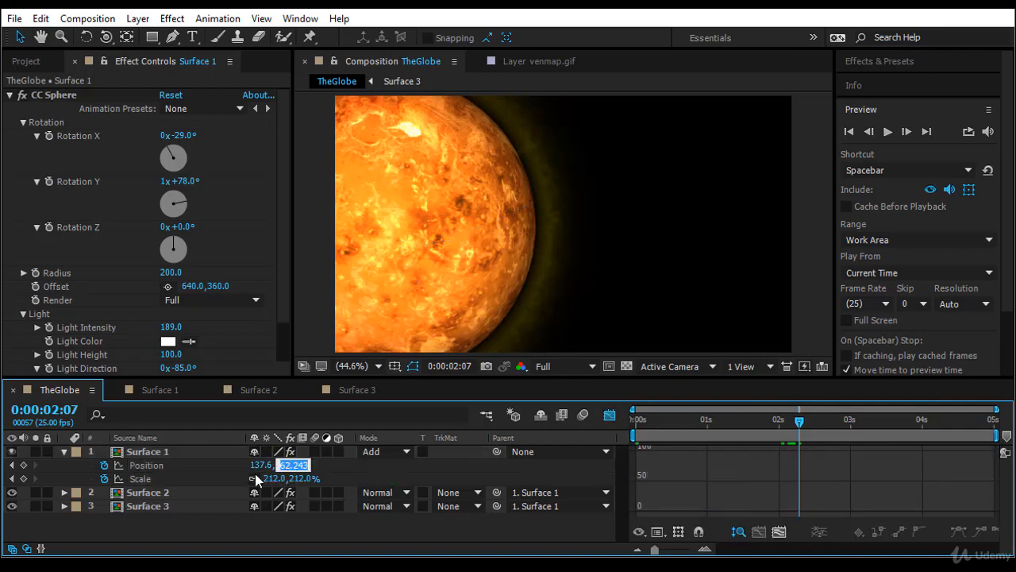
{"action": "left_click", "coordinate": [203, 464]}
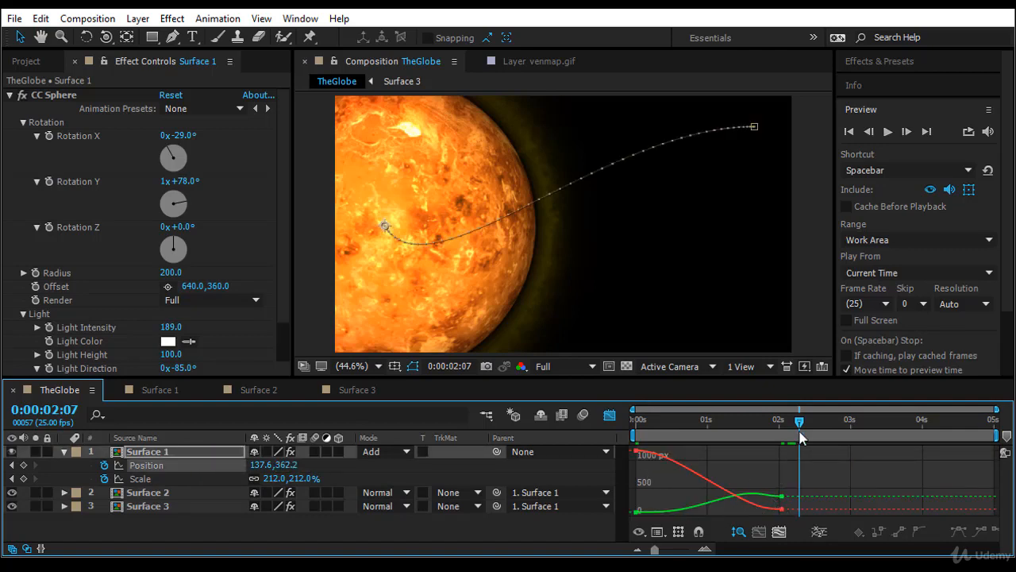
Leave the Graph Editor, preview the globe's animation from the start, and select the starting position keyframe on the motion path.
{"action": "left_click_drag", "start_coordinate": [799, 422], "coordinate": [627, 425]}
{"action": "left_click", "coordinate": [611, 415]}
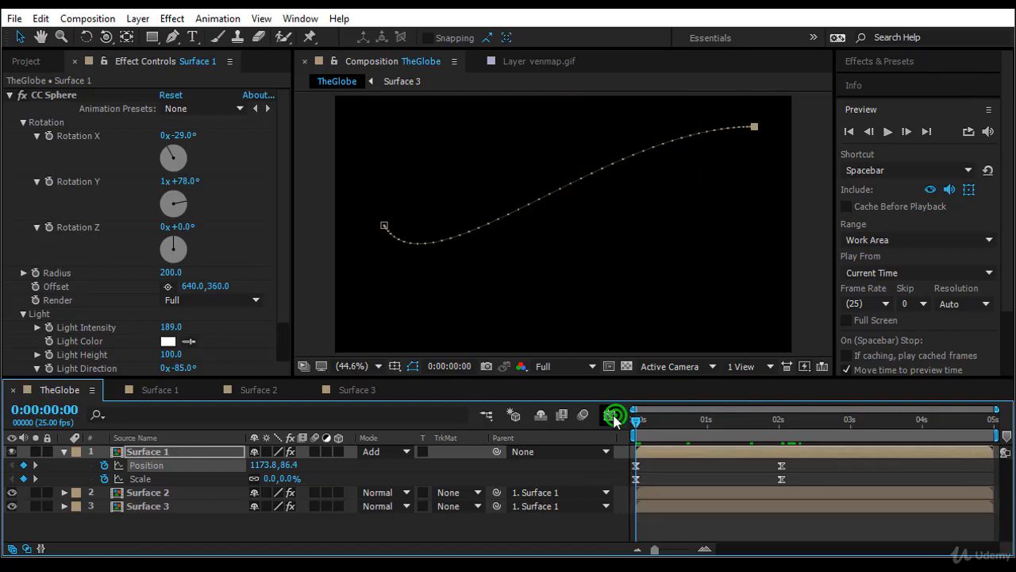
{"action": "key", "text": "space"}
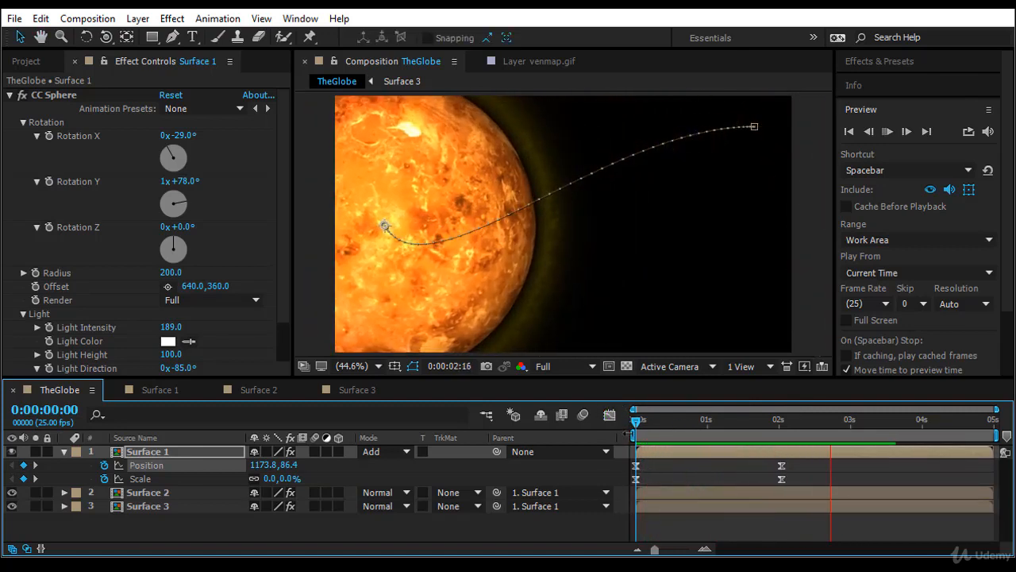
{"action": "left_click", "coordinate": [631, 418]}
{"action": "left_click_drag", "start_coordinate": [639, 424], "coordinate": [773, 286]}
{"action": "left_click", "coordinate": [755, 127]}
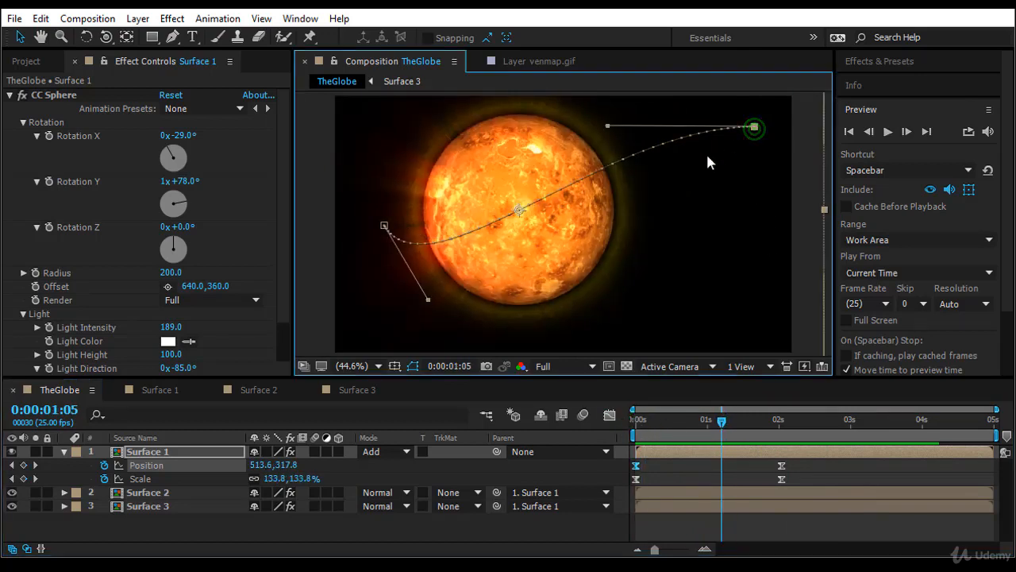
Bend the motion path's start downward with its handle and set Surface 1's Scale to 73.3% at 0:00:01:02.
{"action": "left_click_drag", "start_coordinate": [607, 126], "coordinate": [652, 214]}
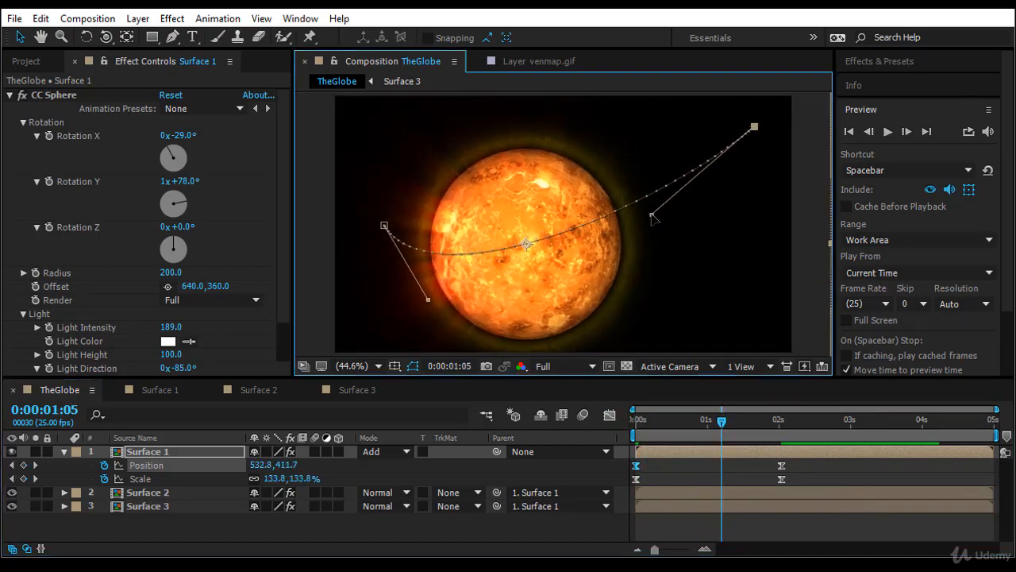
{"action": "mouse_move", "coordinate": [721, 427]}
{"action": "left_mouse_down"}
{"action": "mouse_move", "coordinate": [685, 427]}
{"action": "mouse_move", "coordinate": [713, 433]}
{"action": "left_mouse_up"}
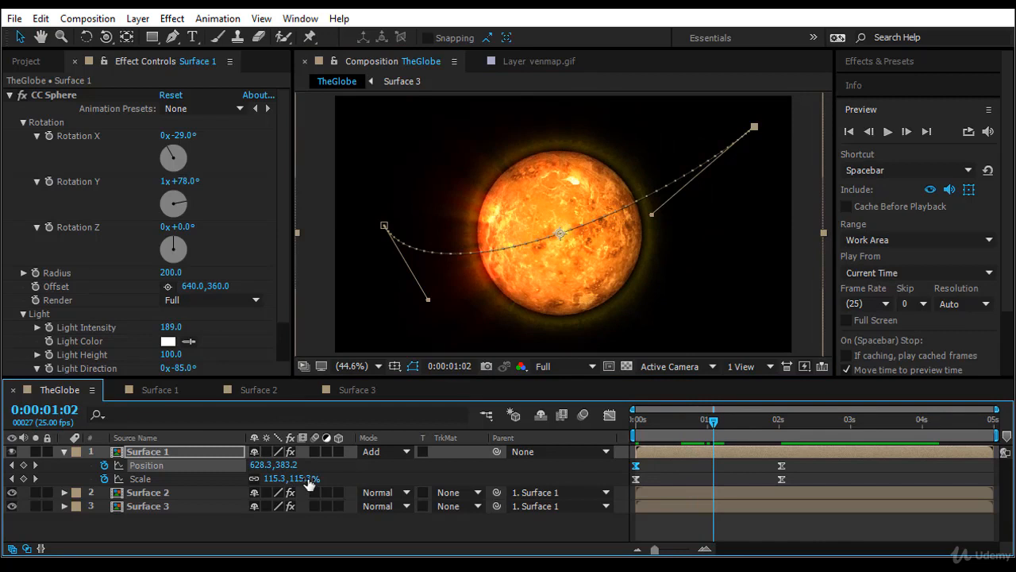
{"action": "left_click_drag", "start_coordinate": [308, 479], "coordinate": [280, 482]}
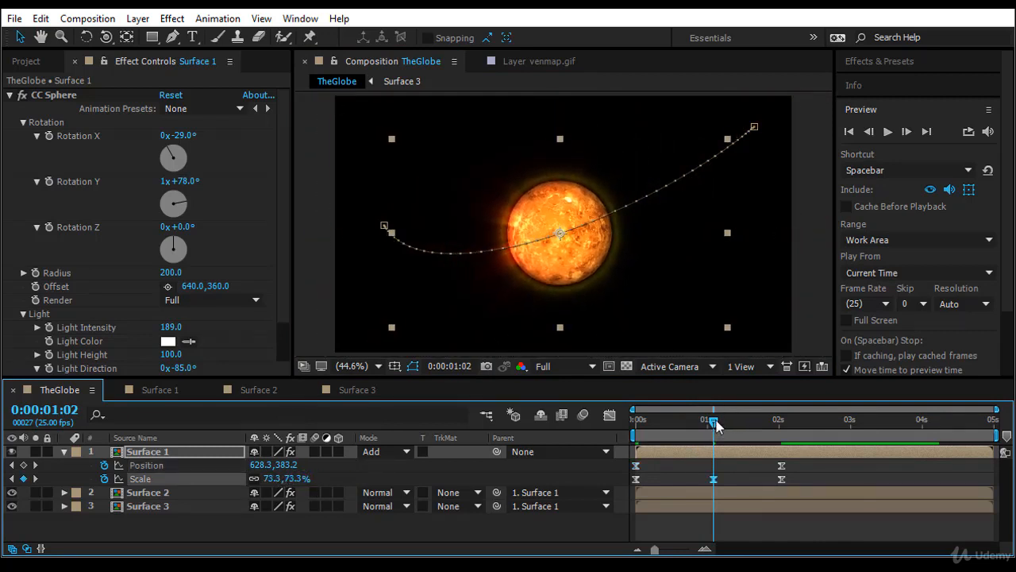
Shift Surface 1's middle Scale keyframe slightly earlier, just before the 1-second mark, and preview the animation from the start.
{"action": "left_click_drag", "start_coordinate": [714, 421], "coordinate": [555, 455]}
{"action": "left_click_drag", "start_coordinate": [713, 479], "coordinate": [699, 479]}
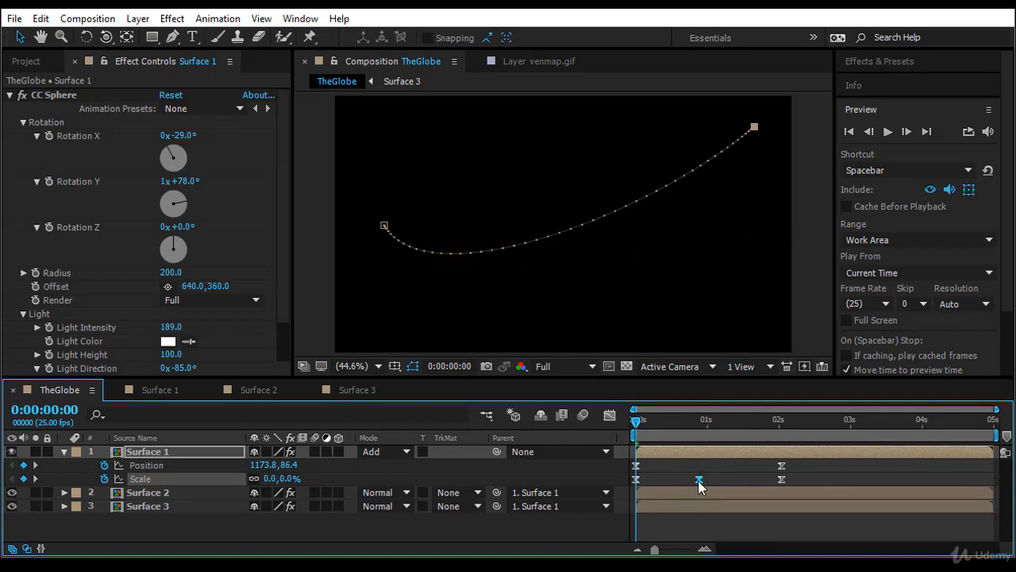
{"action": "key", "text": "space"}
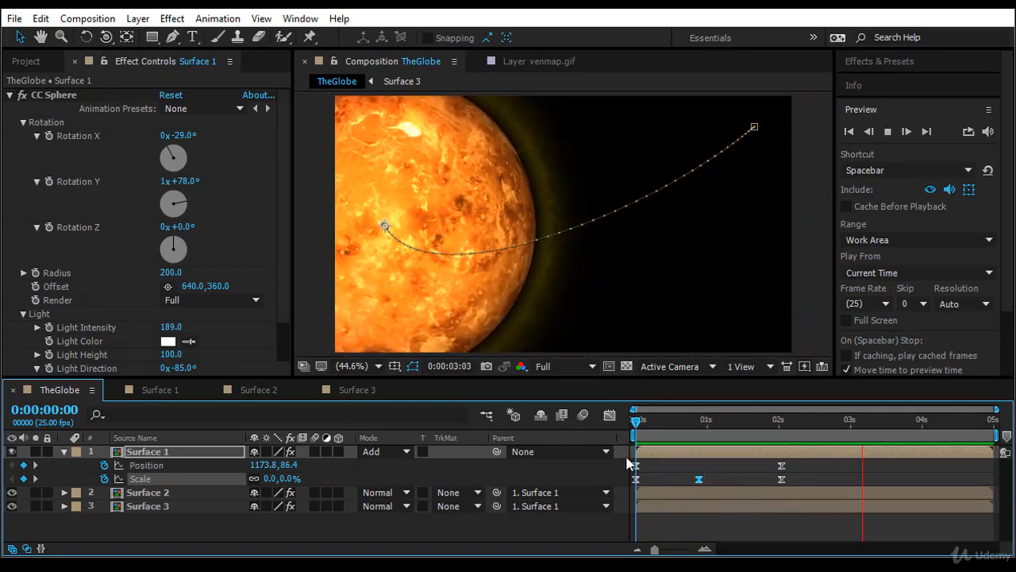
{"action": "left_click_drag", "start_coordinate": [635, 421], "coordinate": [445, 471]}
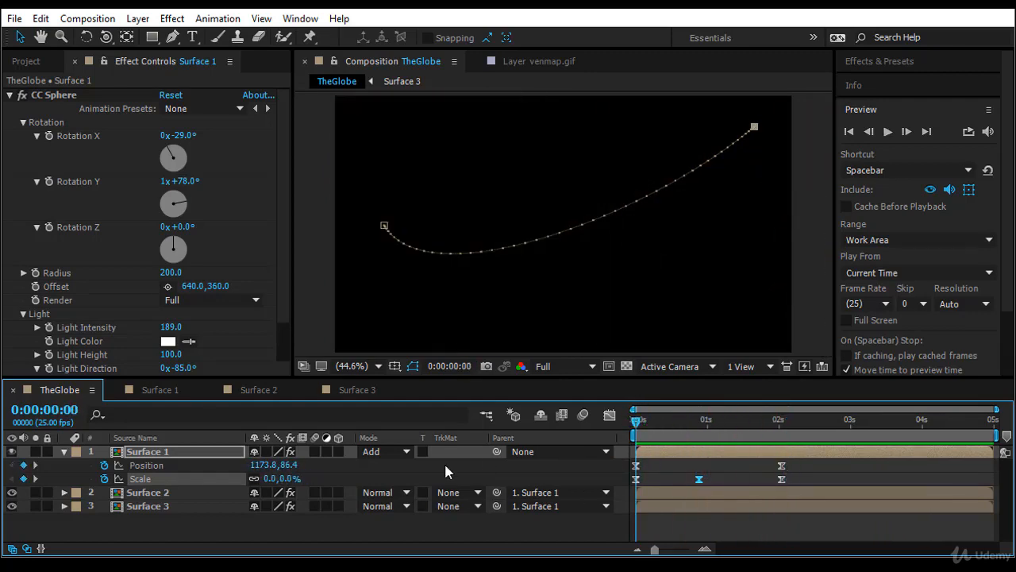
Collapse Surface 1's properties and add PIA20920.jpg to TheGlobe composition as the lowest layer, beneath Surface 3.
{"action": "left_click", "coordinate": [63, 451]}
{"action": "left_click", "coordinate": [129, 510]}
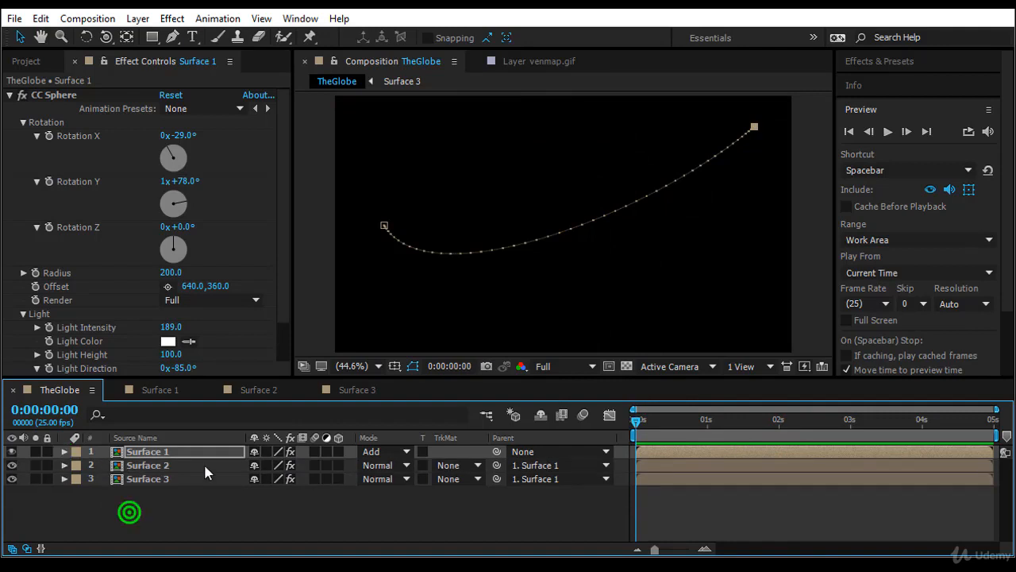
{"action": "left_click", "coordinate": [28, 63]}
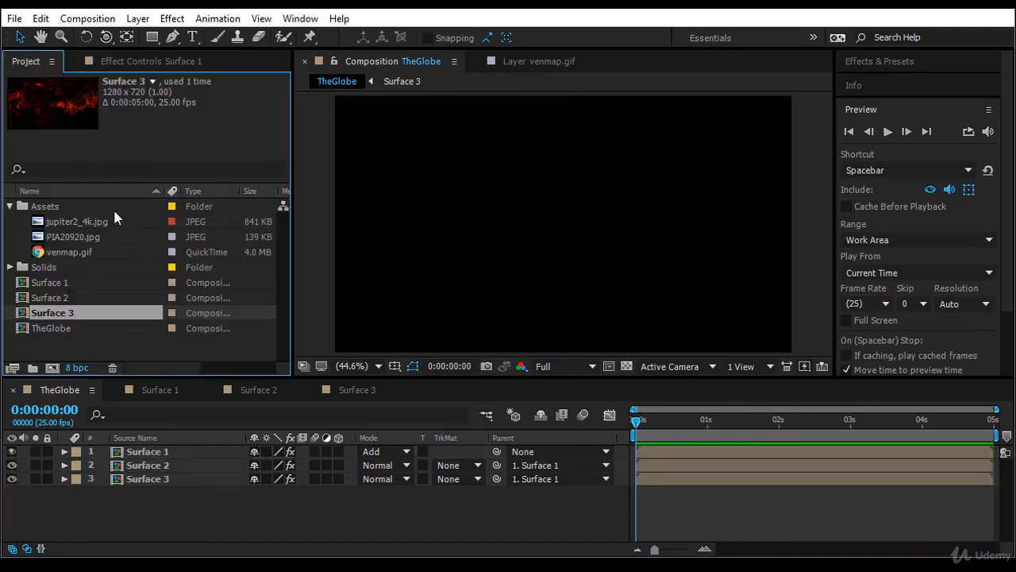
{"action": "left_click", "coordinate": [104, 221]}
{"action": "left_click", "coordinate": [102, 236]}
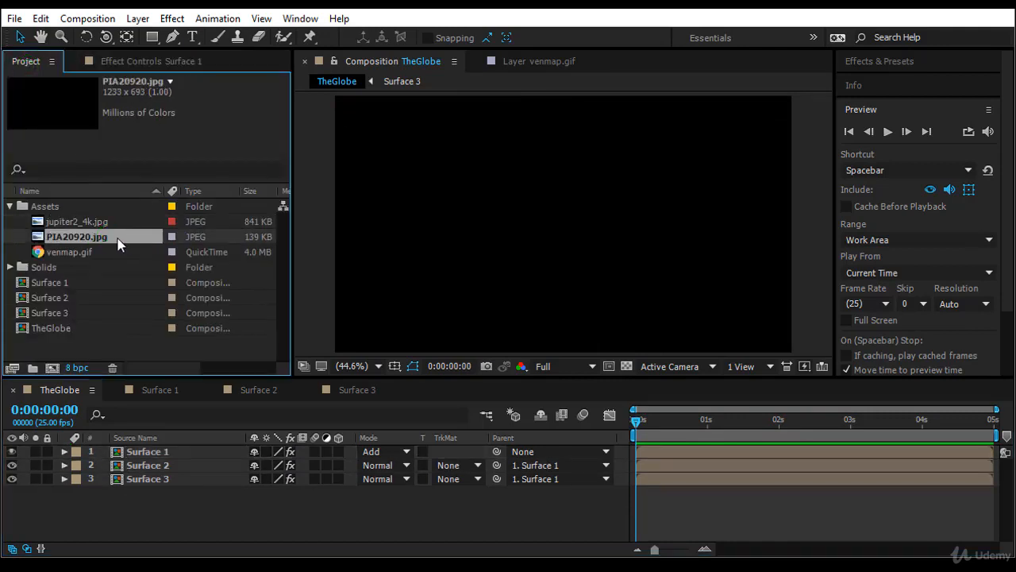
{"action": "left_click_drag", "start_coordinate": [116, 237], "coordinate": [140, 497]}
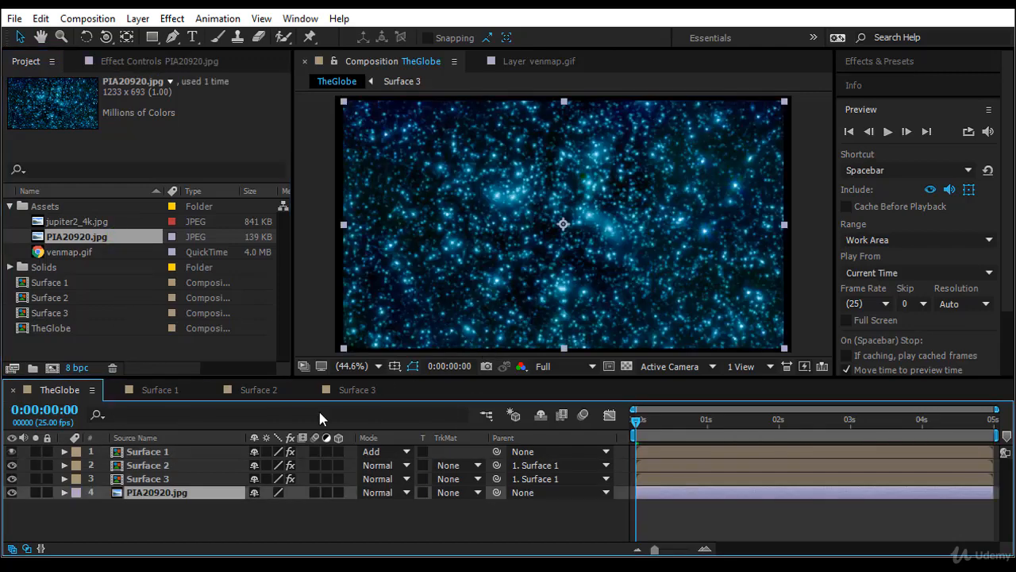
Fit the PIA20920.jpg background layer to the composition with the Fit to Comp transform.
{"action": "right_click", "coordinate": [187, 488]}
{"action": "mouse_move", "coordinate": [274, 131]}
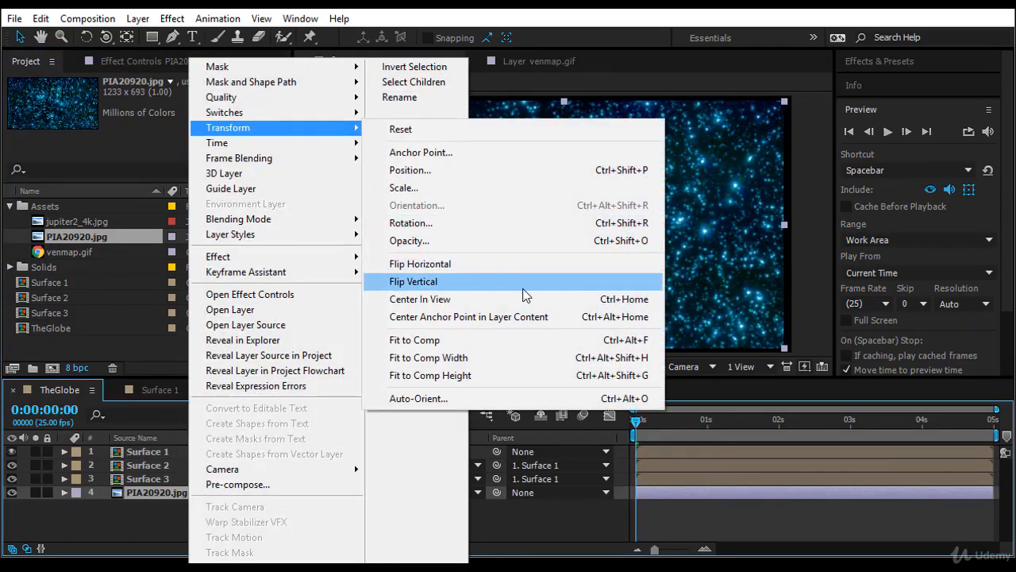
{"action": "left_click", "coordinate": [487, 340]}
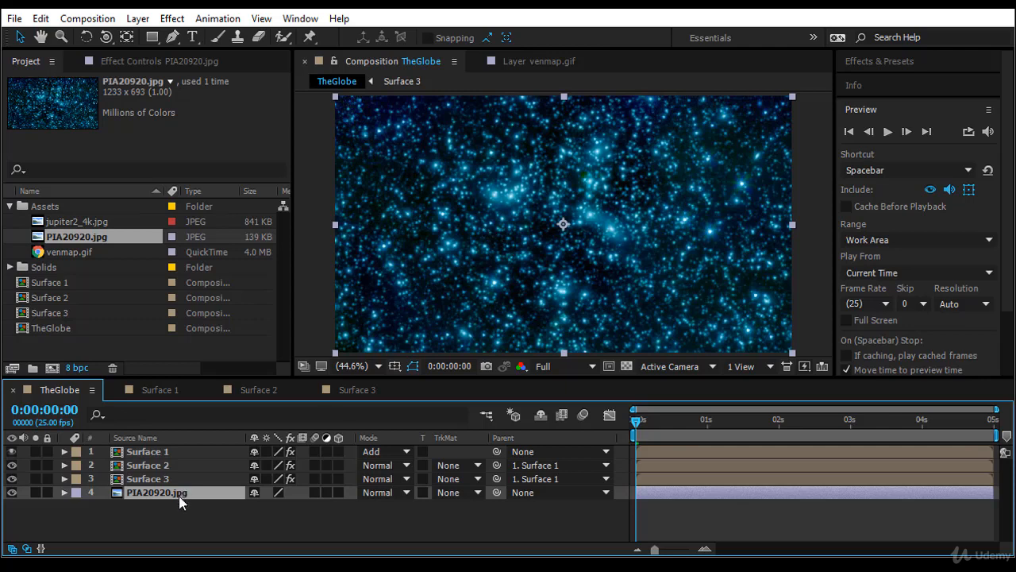
Find the Curves color correction effect and apply it to the PIA20920.jpg layer.
{"action": "left_click", "coordinate": [890, 62]}
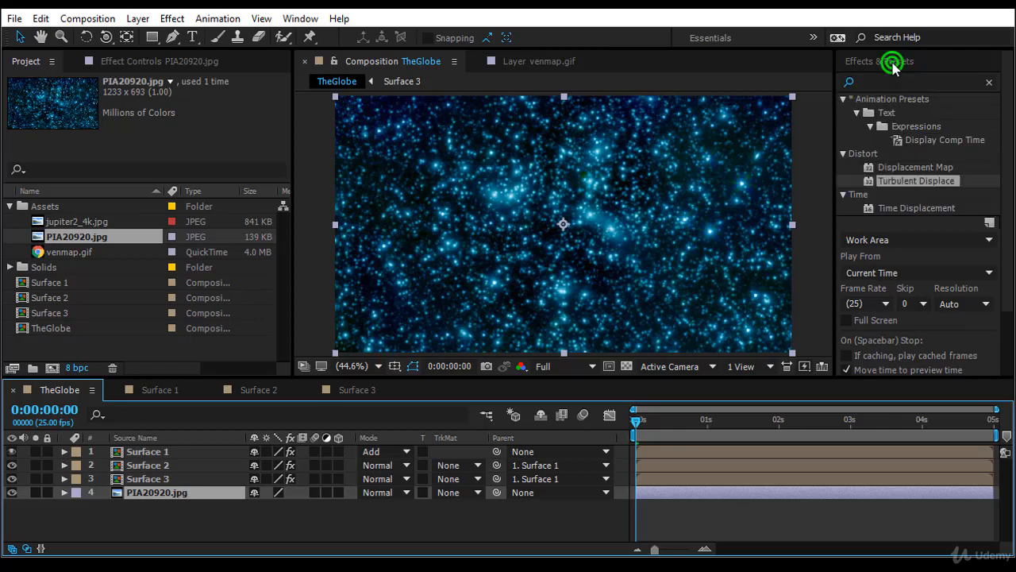
{"action": "left_click", "coordinate": [893, 82]}
{"action": "type", "text": "curves"}
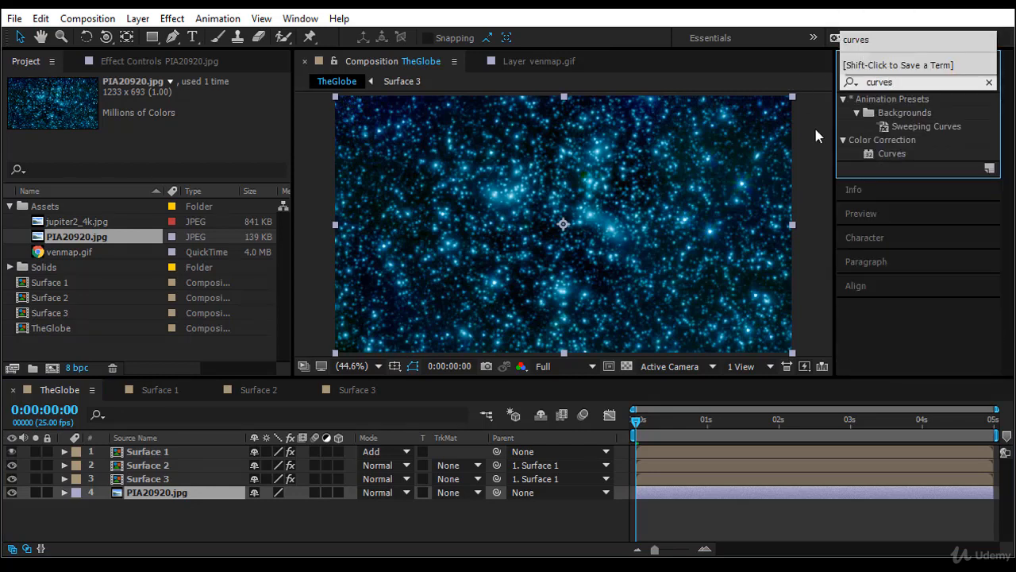
{"action": "left_click", "coordinate": [893, 153]}
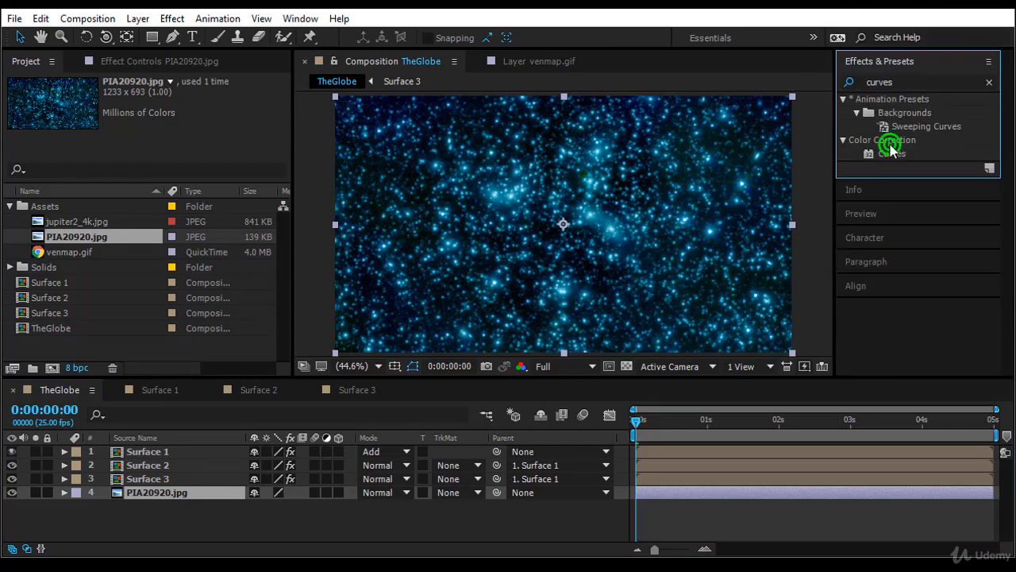
{"action": "double_click", "coordinate": [894, 153]}
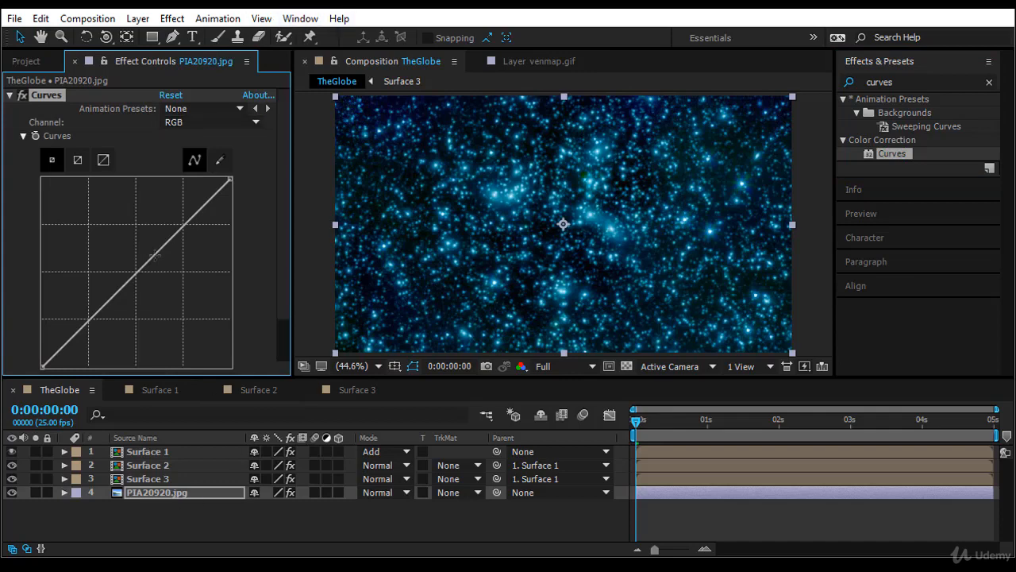
Darken the star background by bowing its RGB curve downward, refining the bend with the globe in view at 0:00:02:15.
{"action": "left_click_drag", "start_coordinate": [155, 255], "coordinate": [177, 307]}
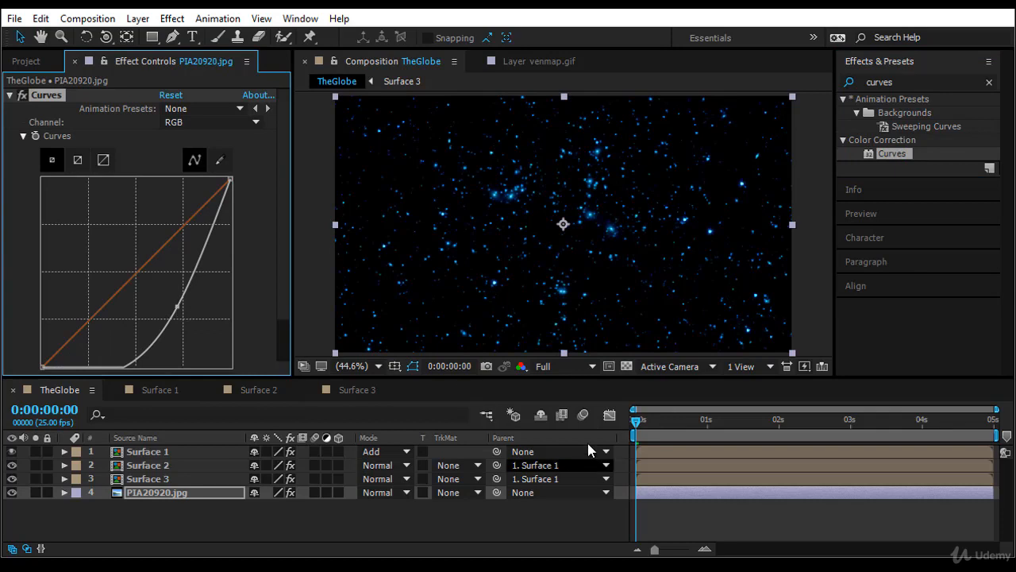
{"action": "left_click_drag", "start_coordinate": [638, 434], "coordinate": [822, 436]}
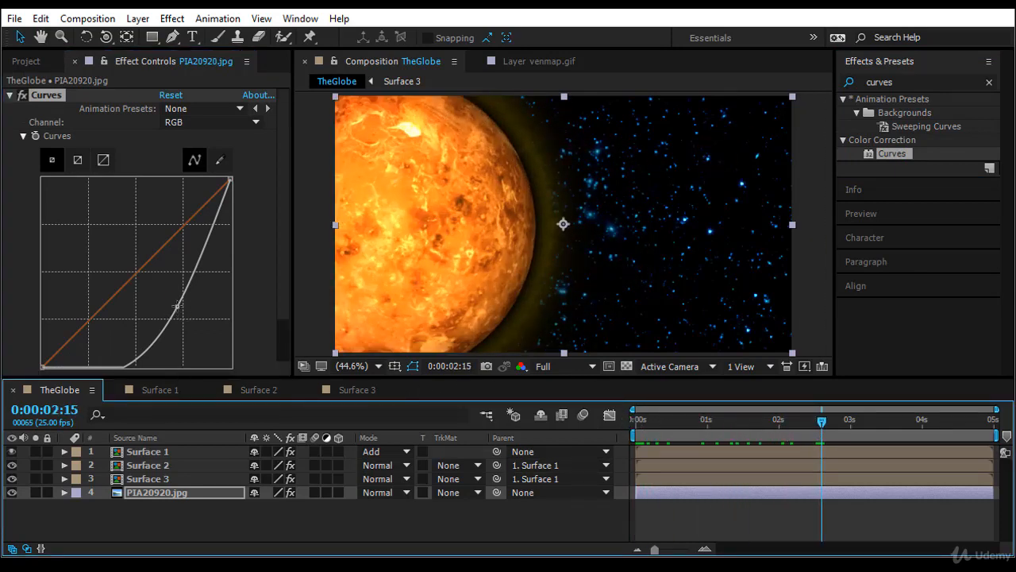
{"action": "left_click_drag", "start_coordinate": [176, 305], "coordinate": [166, 304]}
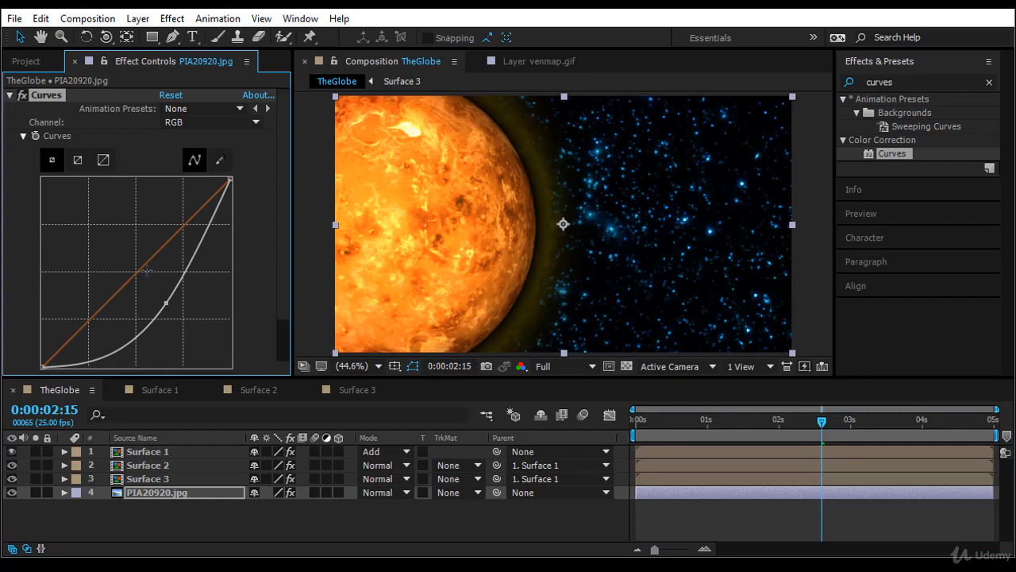
Tint the star background by raising the Red and Blue curves and lowering the Green curve, and deepen the RGB curve's bend.
{"action": "left_click_drag", "start_coordinate": [143, 263], "coordinate": [111, 240]}
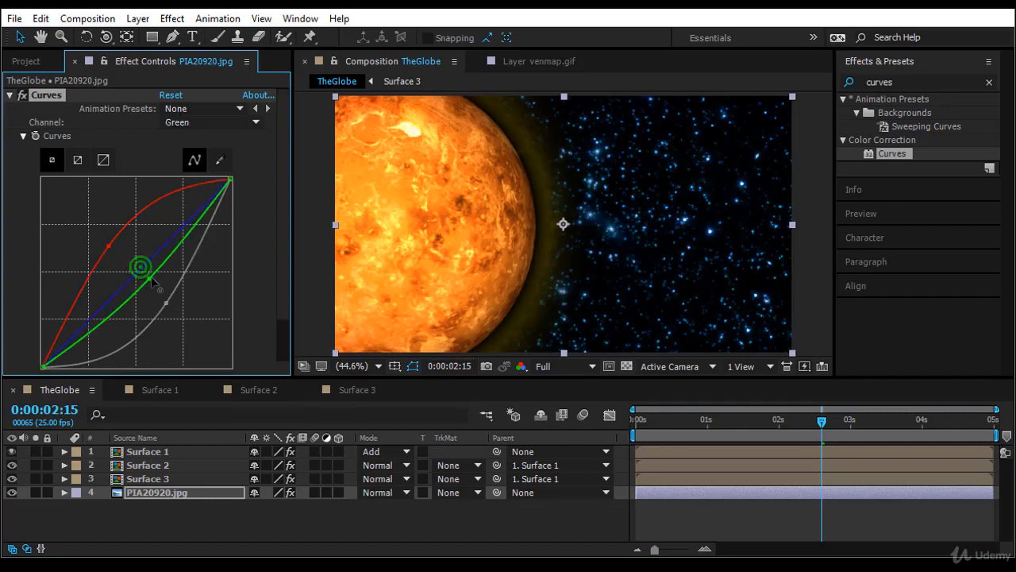
{"action": "left_click_drag", "start_coordinate": [140, 267], "coordinate": [151, 296]}
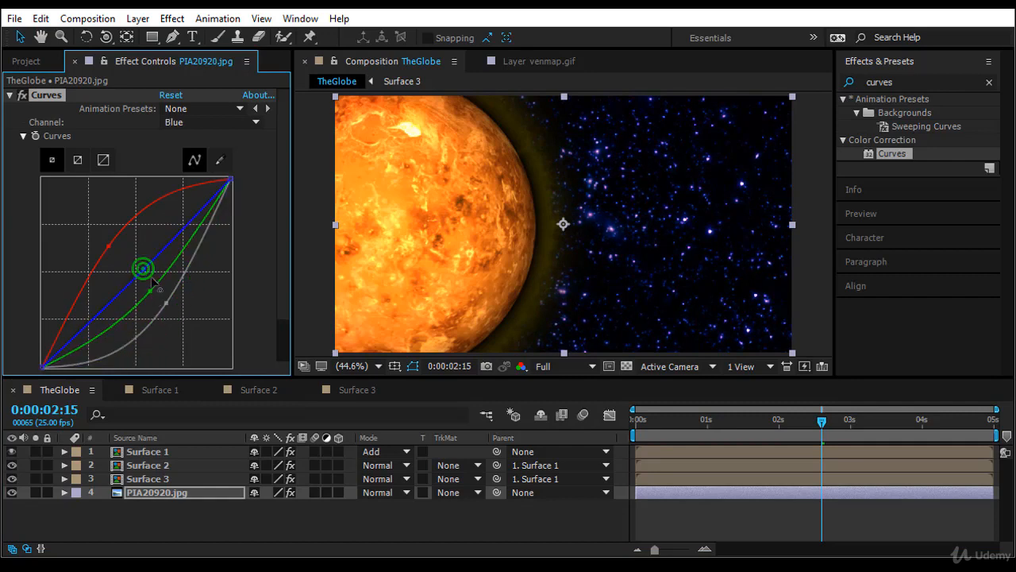
{"action": "left_click_drag", "start_coordinate": [141, 268], "coordinate": [151, 287]}
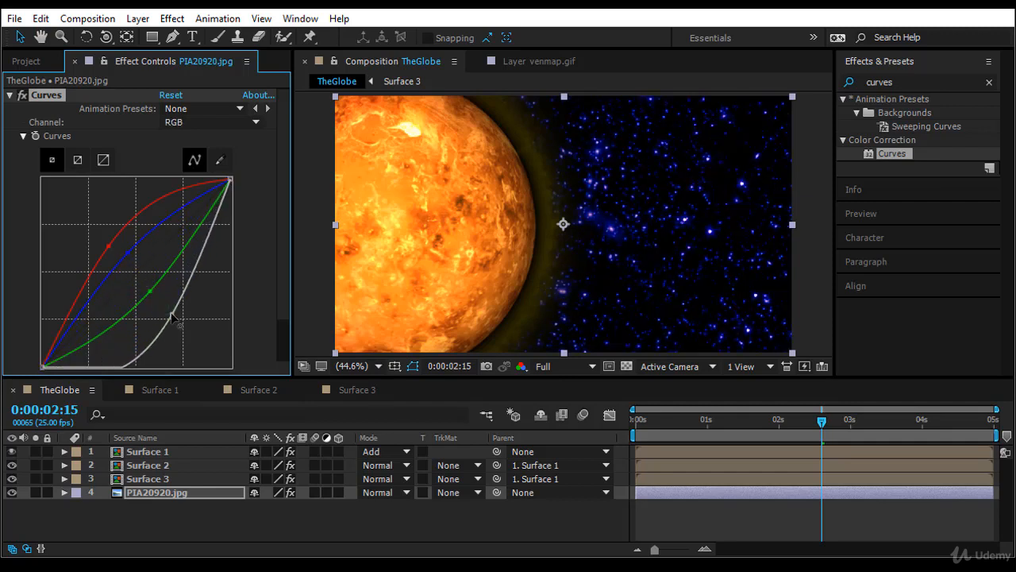
{"action": "left_click_drag", "start_coordinate": [169, 310], "coordinate": [176, 318]}
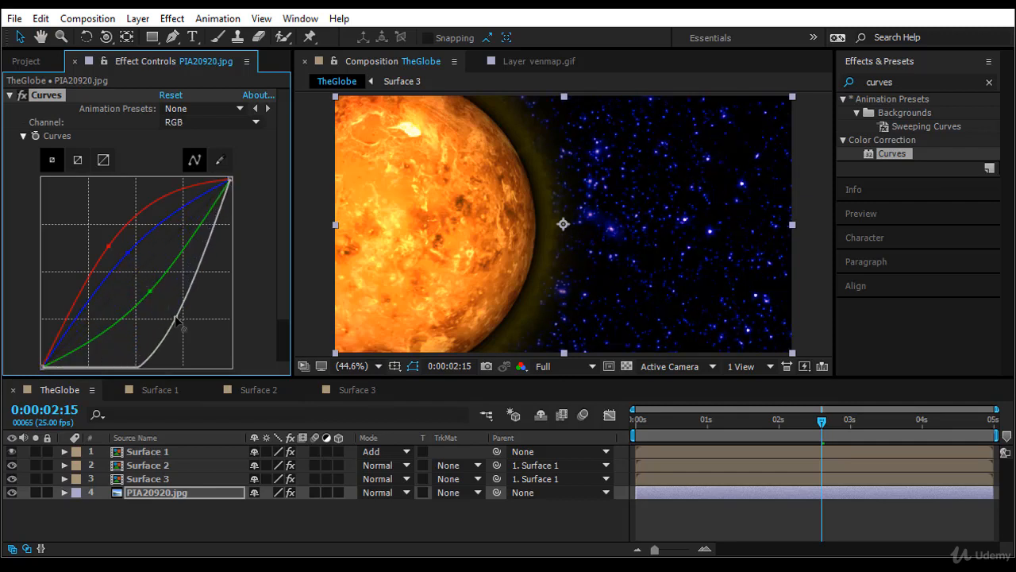
Preview the globe's flight over the star background from the start of the composition.
{"action": "left_click_drag", "start_coordinate": [822, 420], "coordinate": [633, 449]}
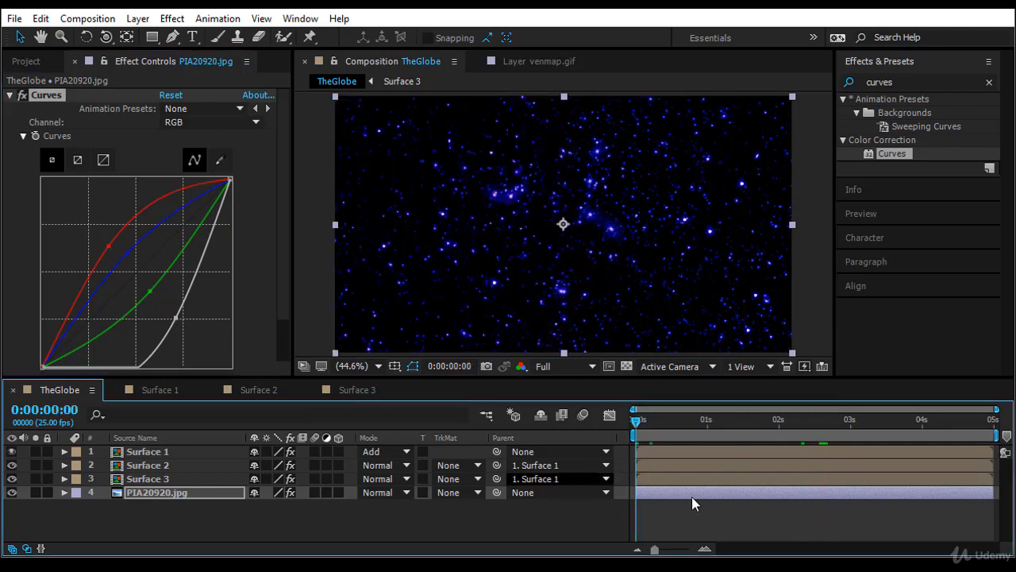
{"action": "key", "text": "space"}
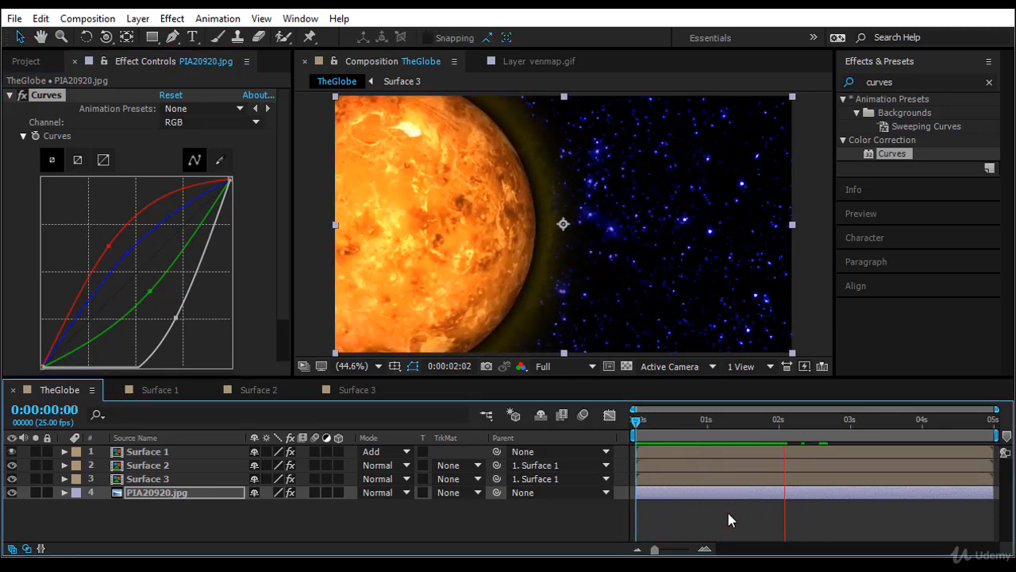
{"action": "left_click_drag", "start_coordinate": [636, 422], "coordinate": [606, 468]}
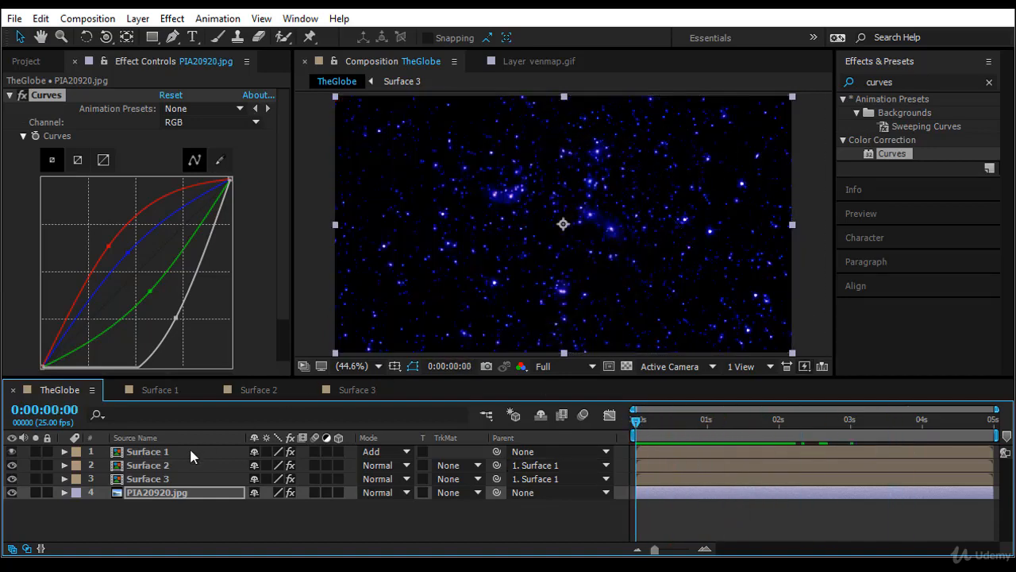
Reveal Surface 1's keyframes and start keyframing its CC Sphere Rotation X, Y and Z at 0:00:00:00.
{"action": "left_click", "coordinate": [190, 451]}
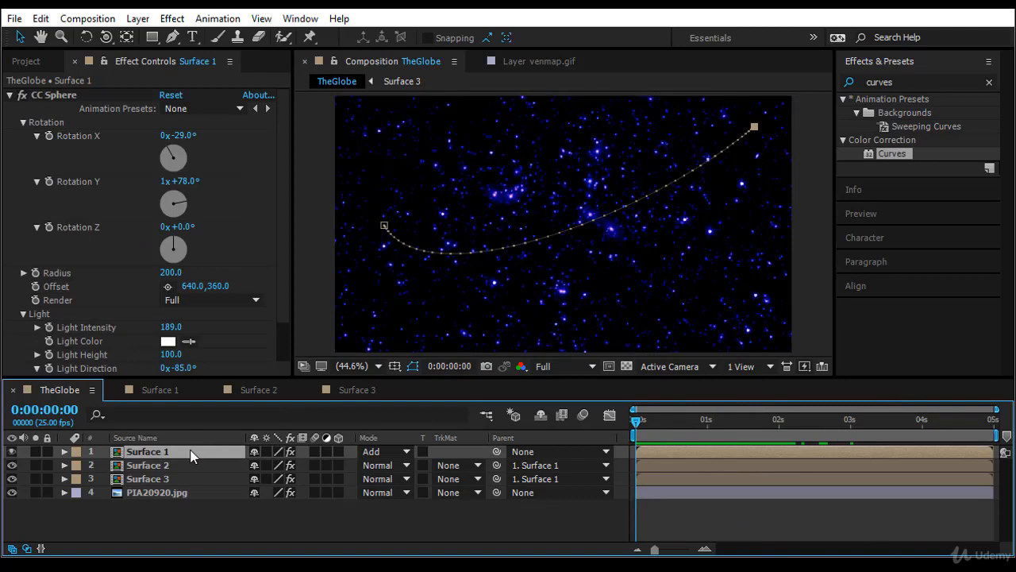
{"action": "key", "text": "u"}
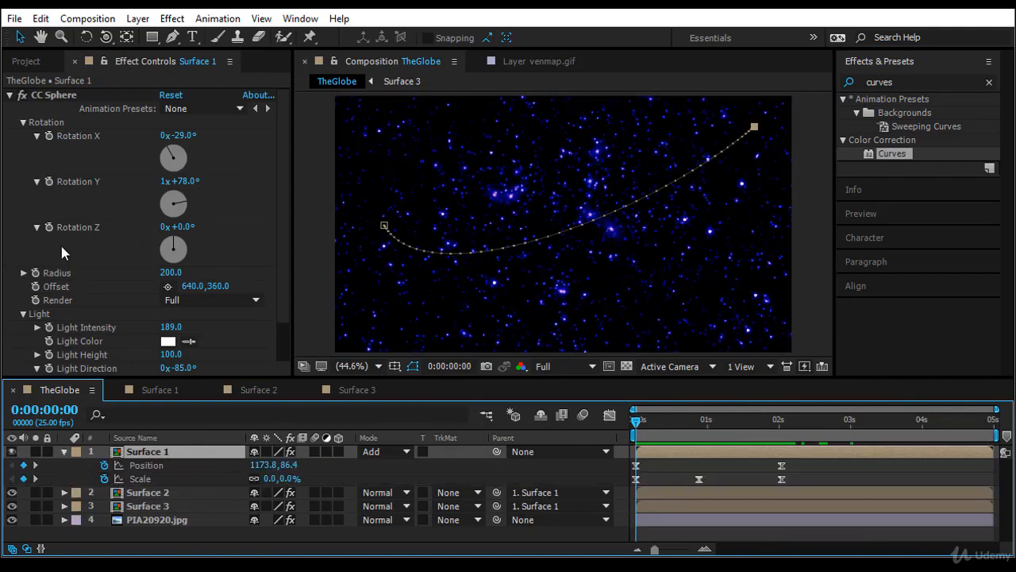
{"action": "left_click", "coordinate": [49, 136]}
{"action": "left_click", "coordinate": [50, 181]}
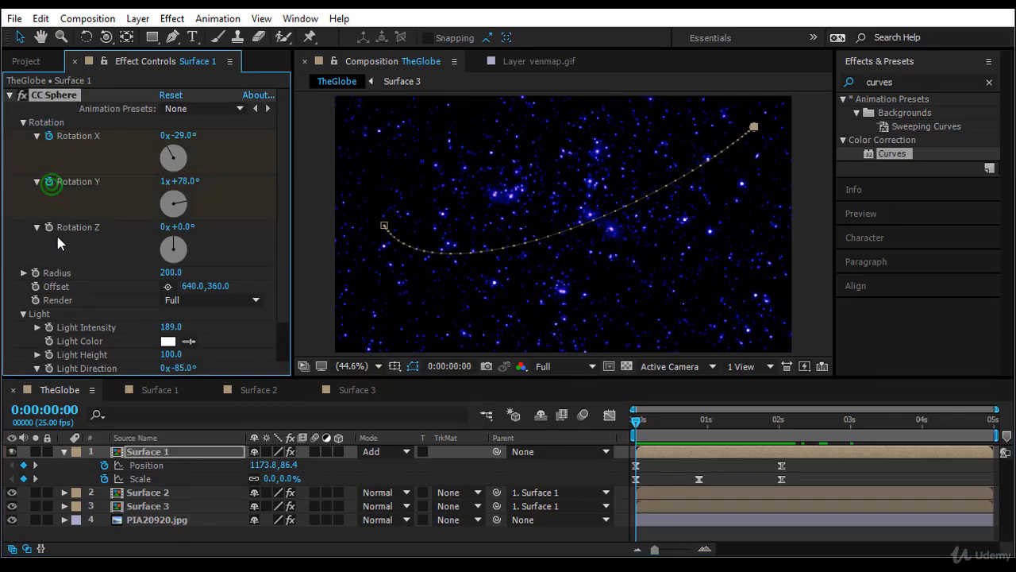
{"action": "left_click", "coordinate": [51, 228]}
At 0:00:04:24, set Surface 1's CC Sphere Rotation X to -116°, Rotation Y to 1x+140° and Rotation Z to 60°.
{"action": "left_click_drag", "start_coordinate": [638, 420], "coordinate": [995, 442]}
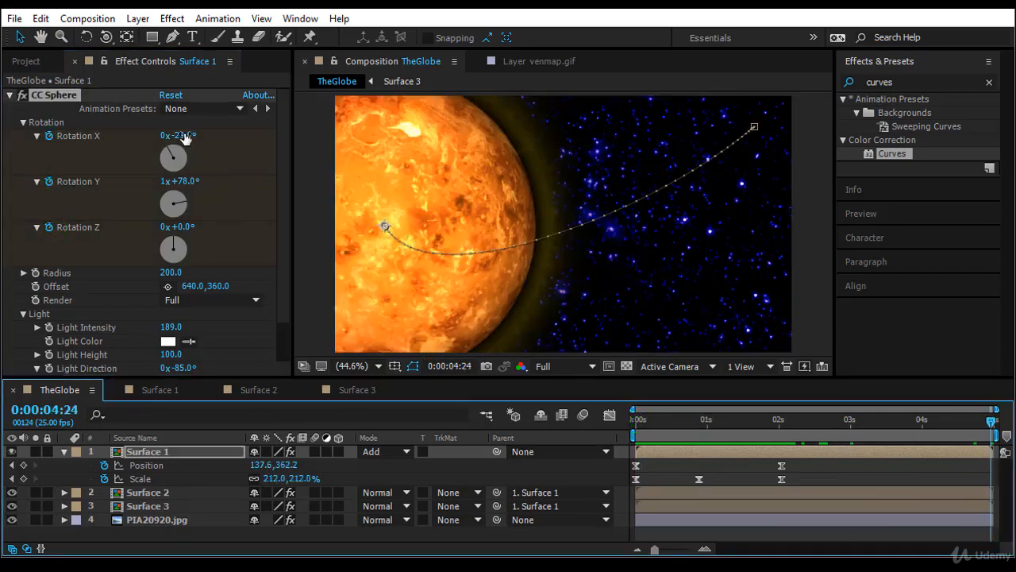
{"action": "left_click", "coordinate": [185, 134]}
{"action": "left_click_drag", "start_coordinate": [181, 135], "coordinate": [128, 140]}
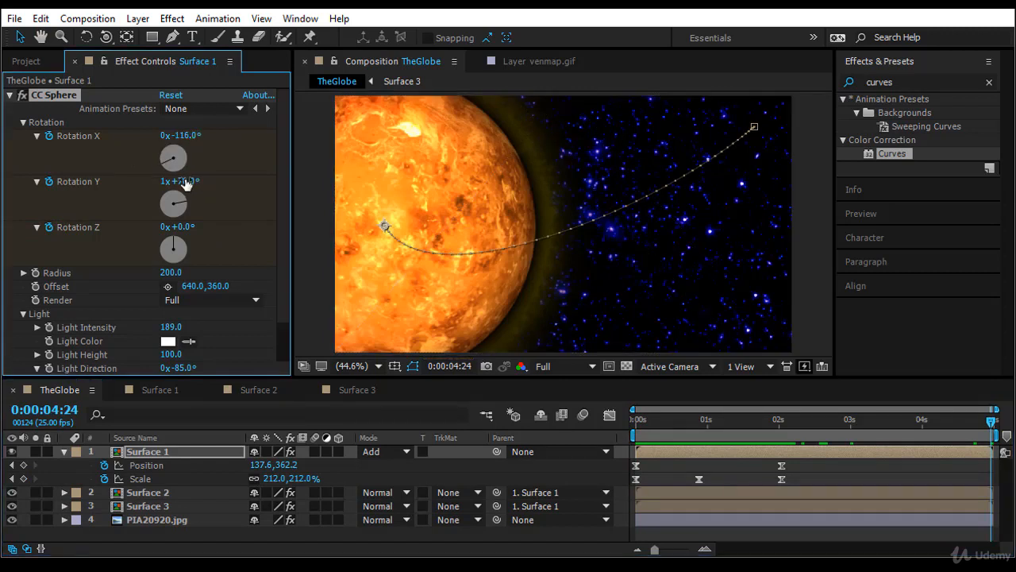
{"action": "left_click_drag", "start_coordinate": [186, 181], "coordinate": [238, 181]}
{"action": "left_click_drag", "start_coordinate": [183, 227], "coordinate": [230, 227]}
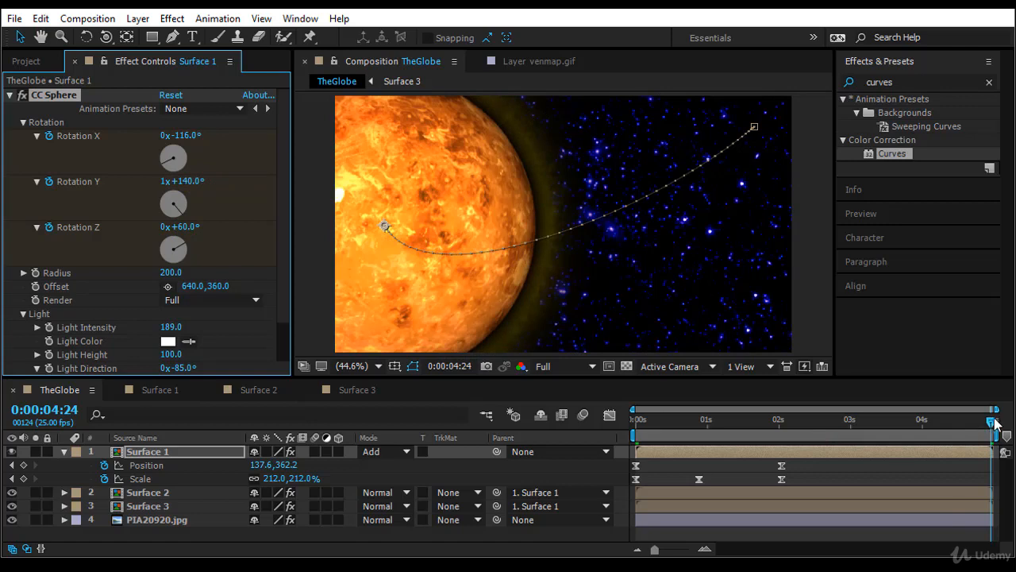
Preview the rotating globe from the start and reveal all of Surface 1's keyframed properties.
{"action": "left_click_drag", "start_coordinate": [993, 421], "coordinate": [512, 497]}
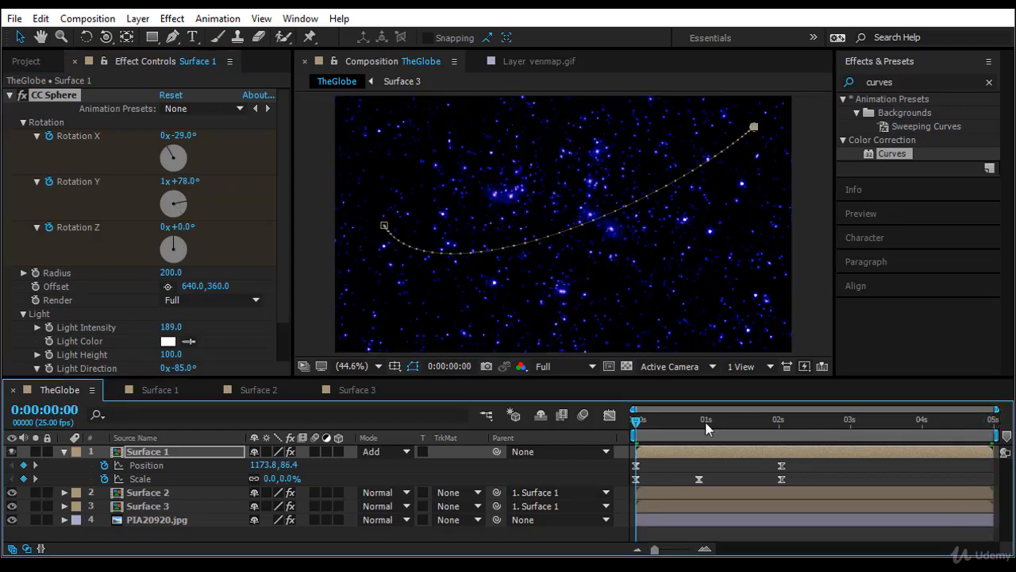
{"action": "key", "text": "space"}
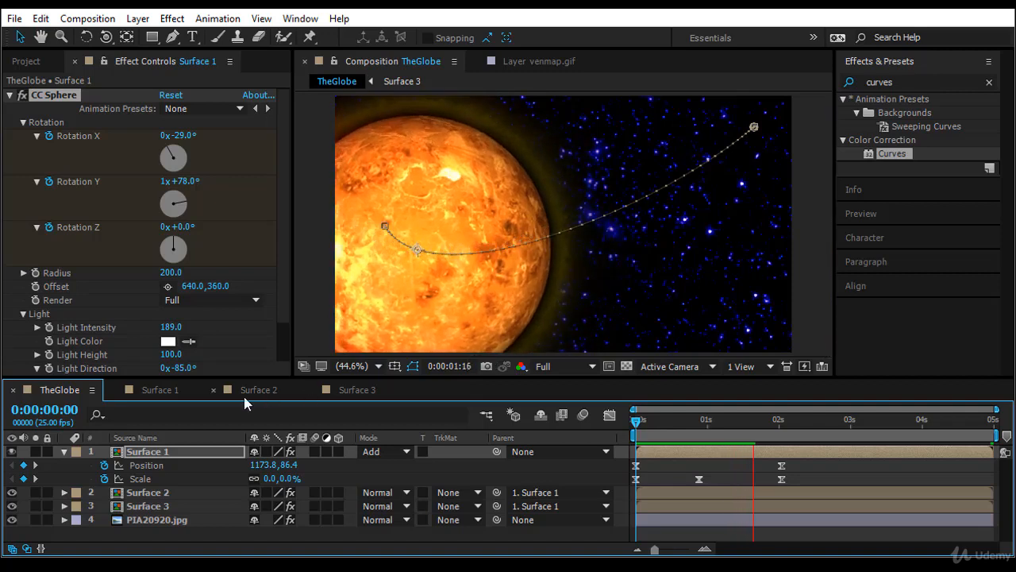
{"action": "left_click", "coordinate": [193, 451]}
{"action": "key", "text": "u"}
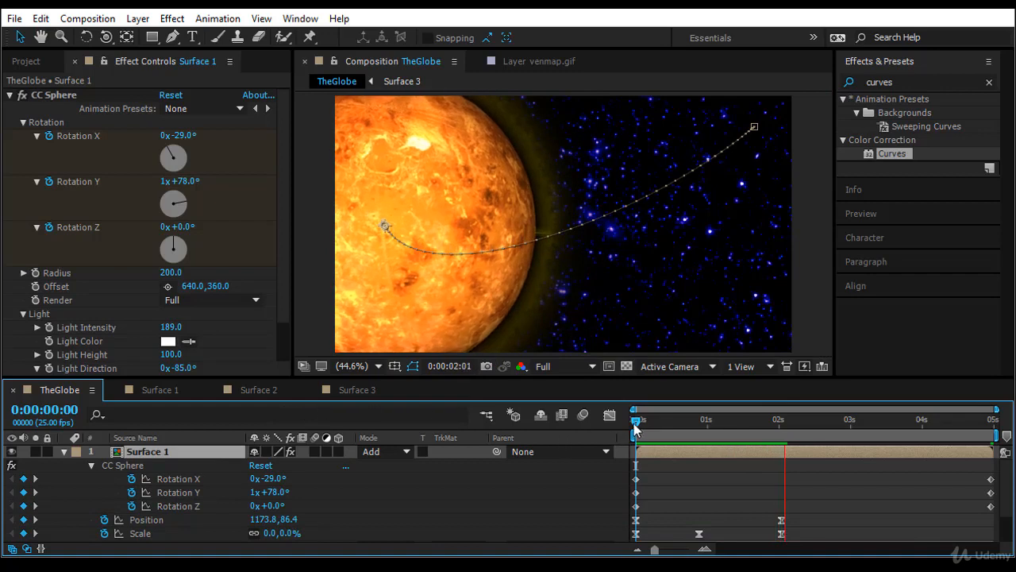
At 0:00:00:00, set Surface 1's CC Sphere Rotation Y keyframe to 0x+0.0°.
{"action": "left_click_drag", "start_coordinate": [635, 429], "coordinate": [991, 421]}
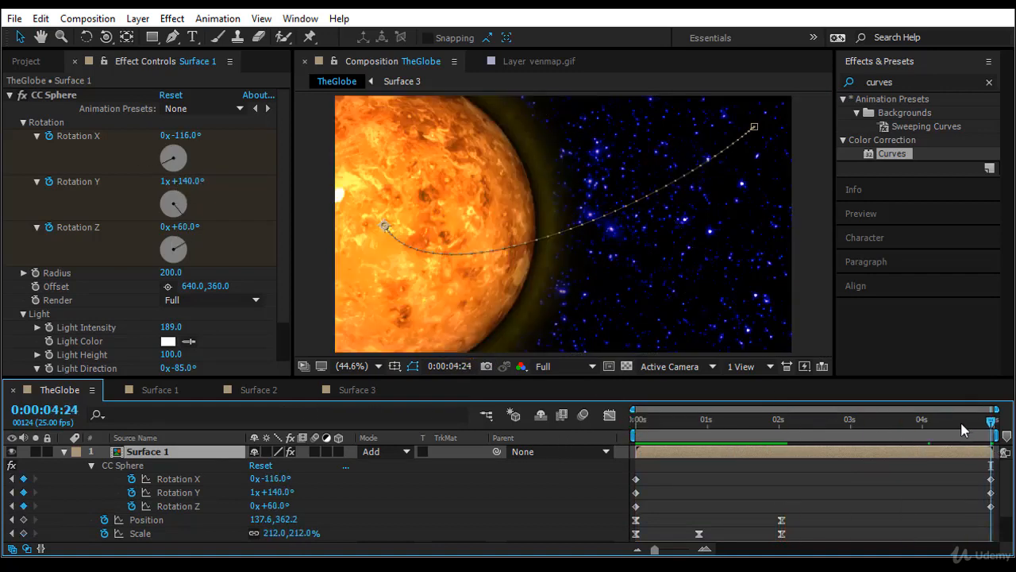
{"action": "left_click_drag", "start_coordinate": [991, 420], "coordinate": [634, 422]}
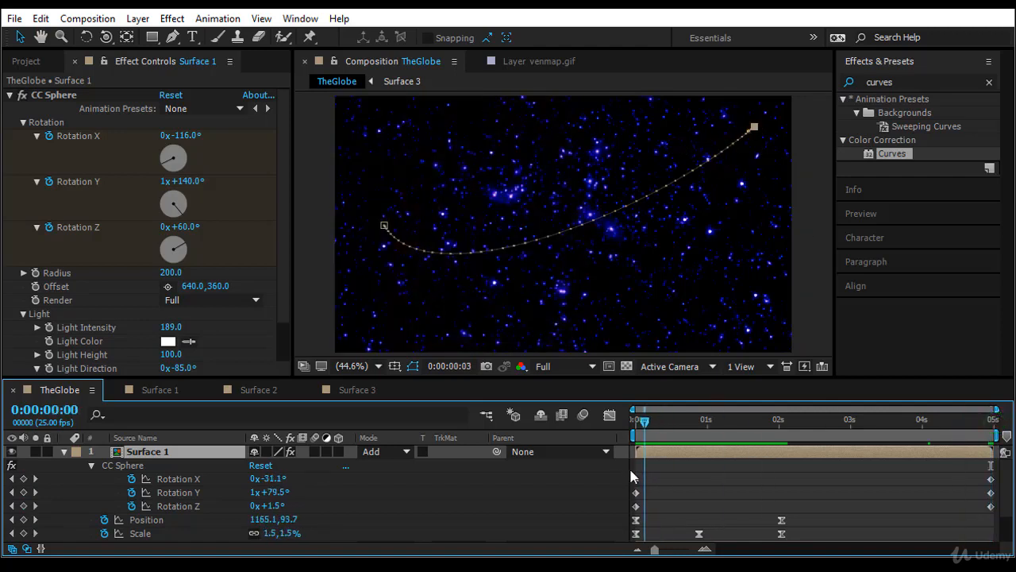
{"action": "left_click", "coordinate": [169, 182]}
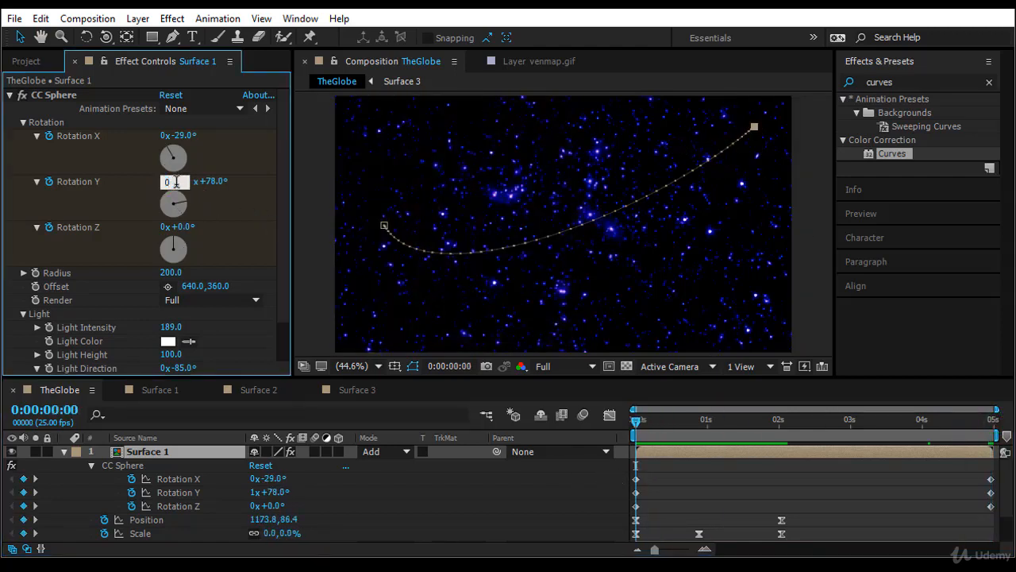
{"action": "key", "text": "Return"}
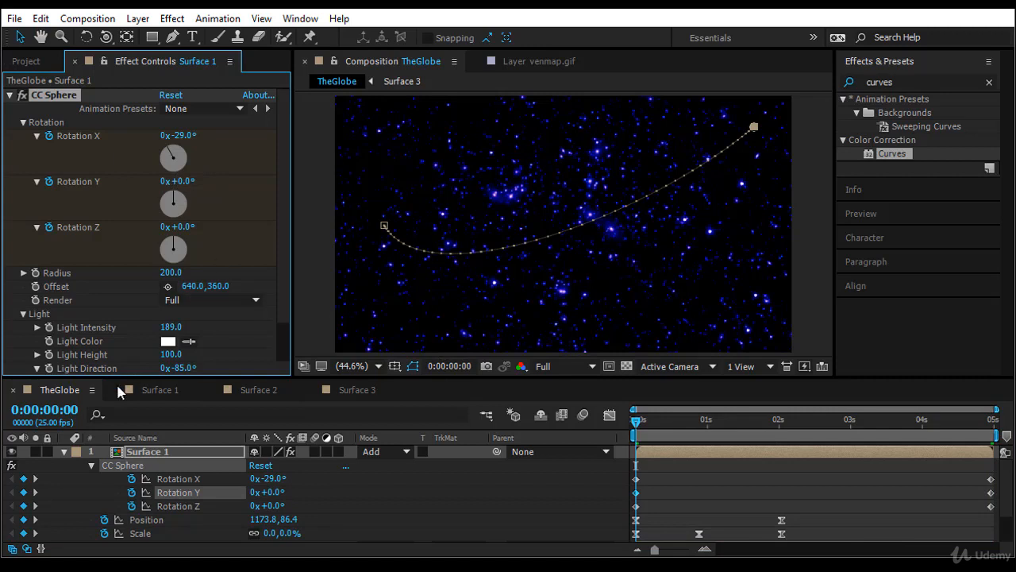
Check Surface 1's final Rotation Y keyframe and preview the globe animation from the start of the composition.
{"action": "left_click", "coordinate": [35, 491]}
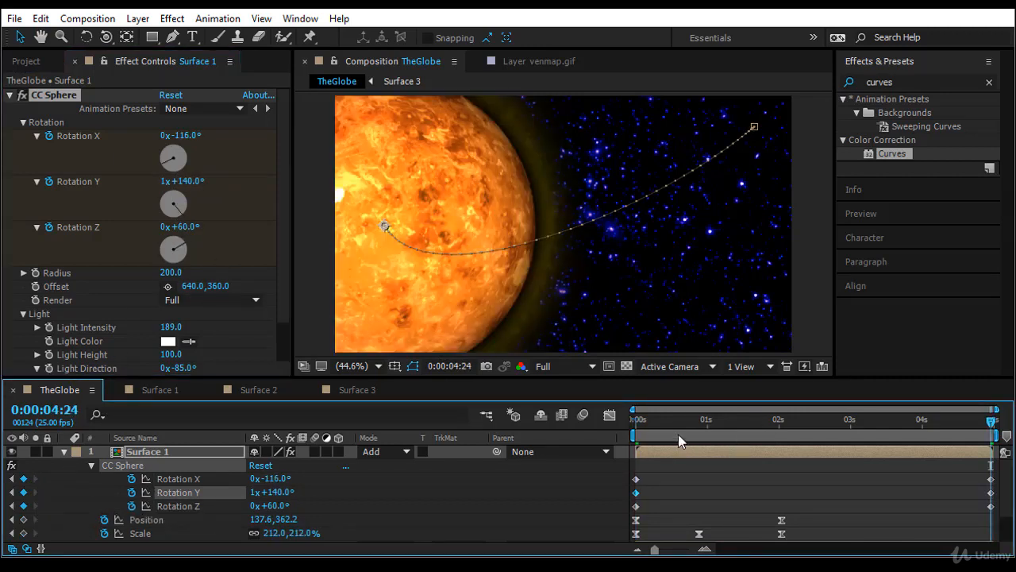
{"action": "key", "text": "Home"}
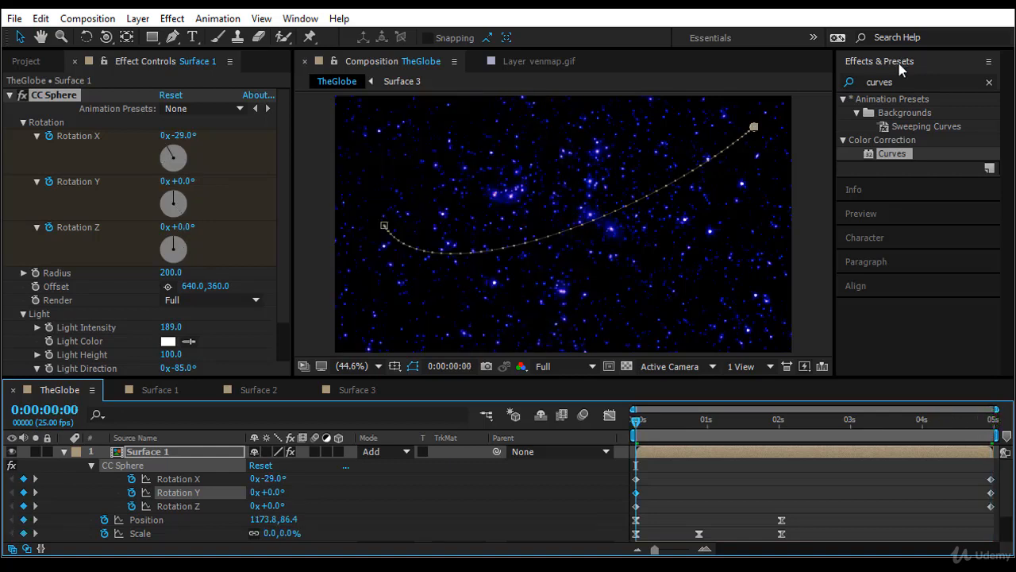
{"action": "left_click", "coordinate": [905, 216]}
{"action": "left_click", "coordinate": [887, 132]}
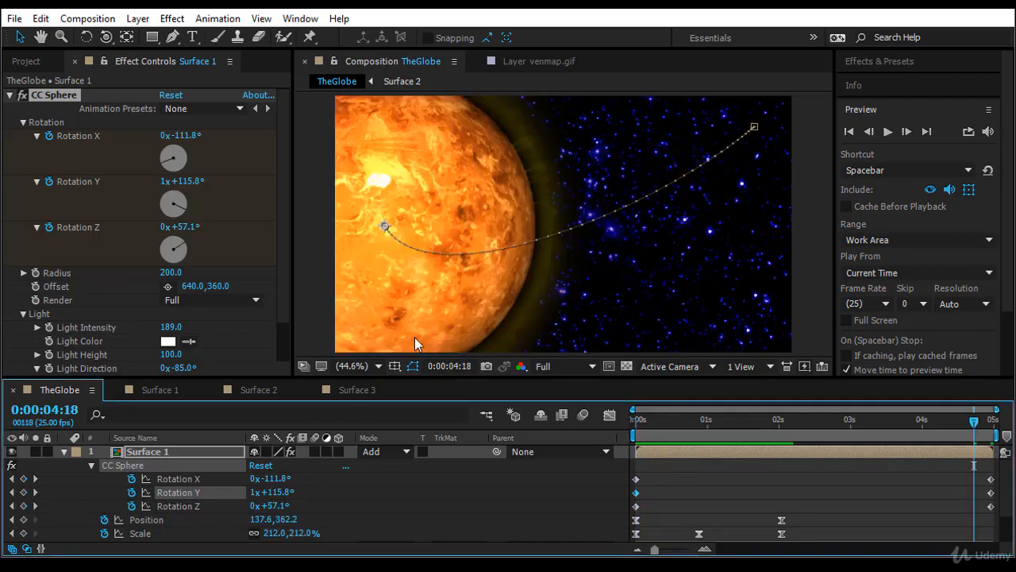
In the Surface 1 composition, apply Curves to venmap.gif and pull the RGB and Red curves down in the midtones.
{"action": "left_click", "coordinate": [257, 390]}
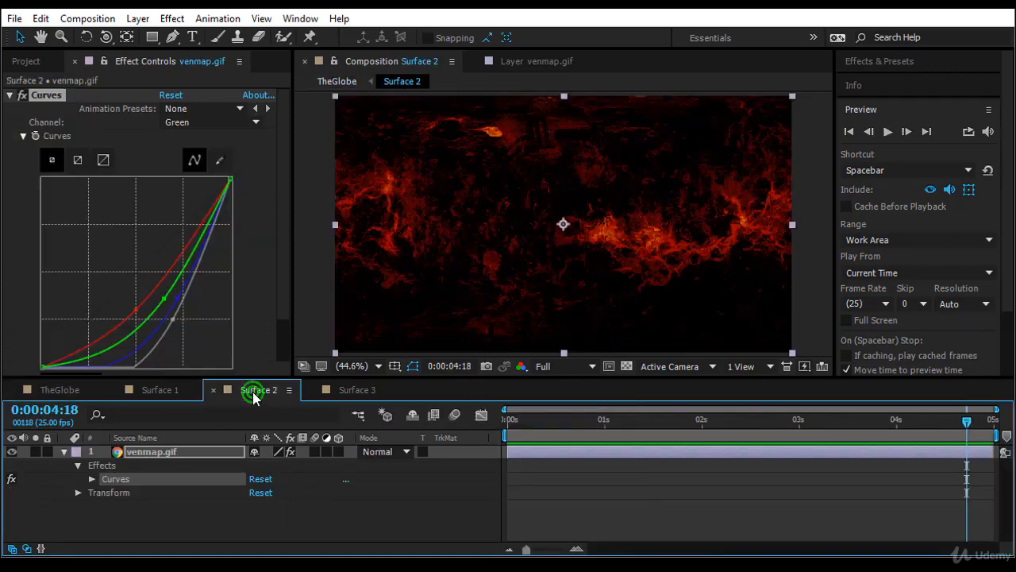
{"action": "left_click", "coordinate": [174, 390]}
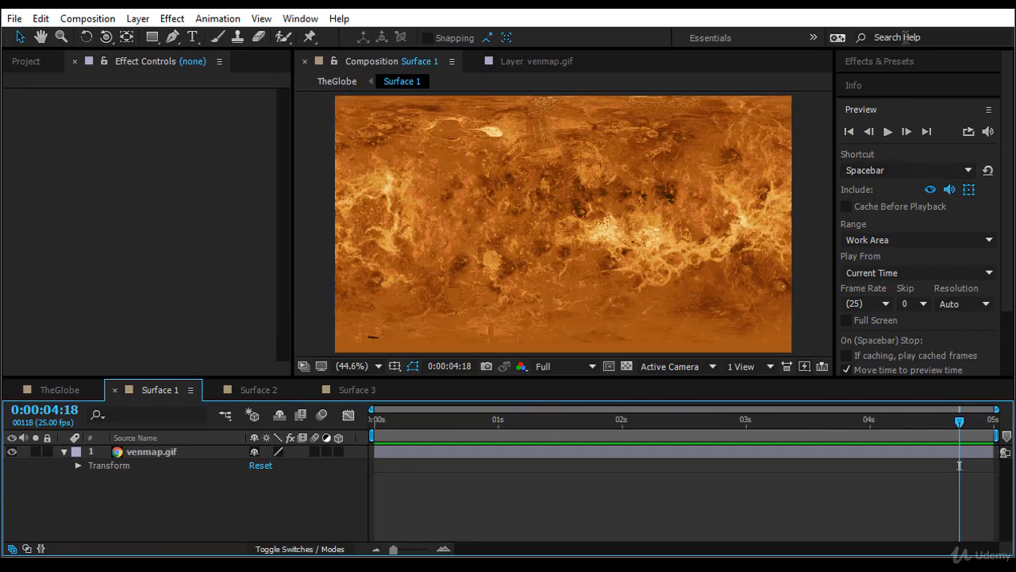
{"action": "left_click", "coordinate": [900, 62]}
{"action": "left_click", "coordinate": [905, 82]}
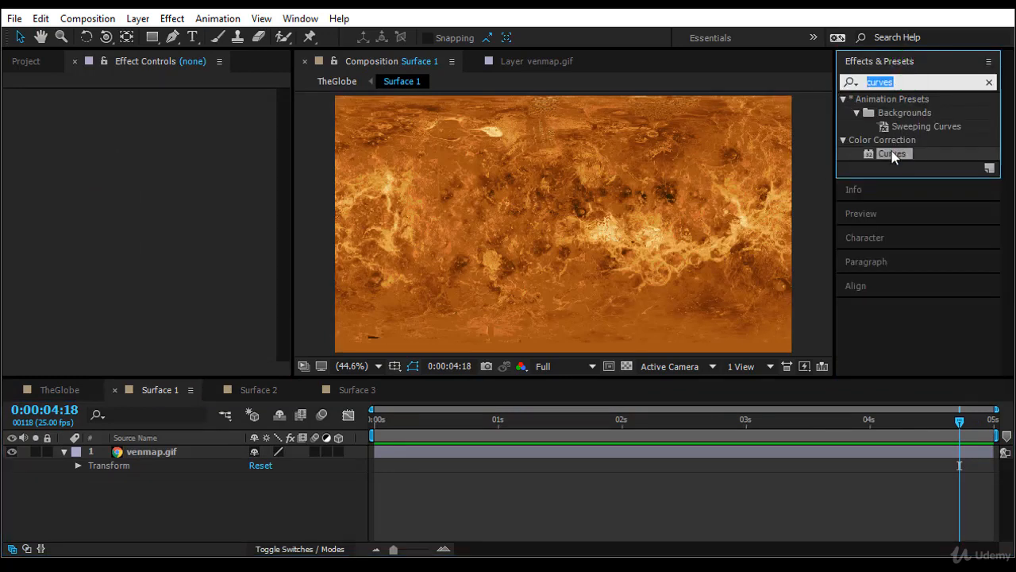
{"action": "left_click_drag", "start_coordinate": [892, 153], "coordinate": [156, 449]}
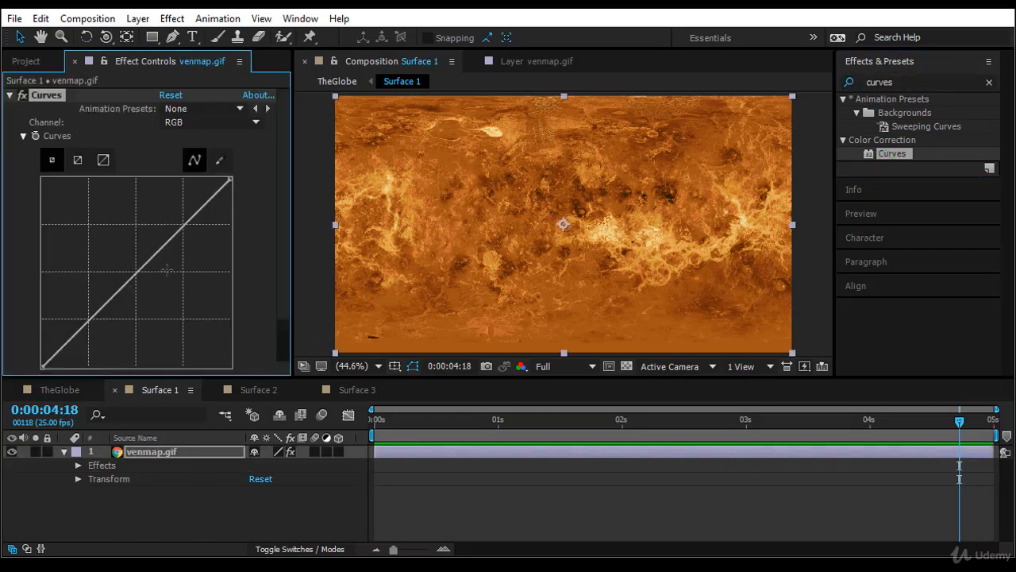
{"action": "left_click_drag", "start_coordinate": [156, 260], "coordinate": [184, 296]}
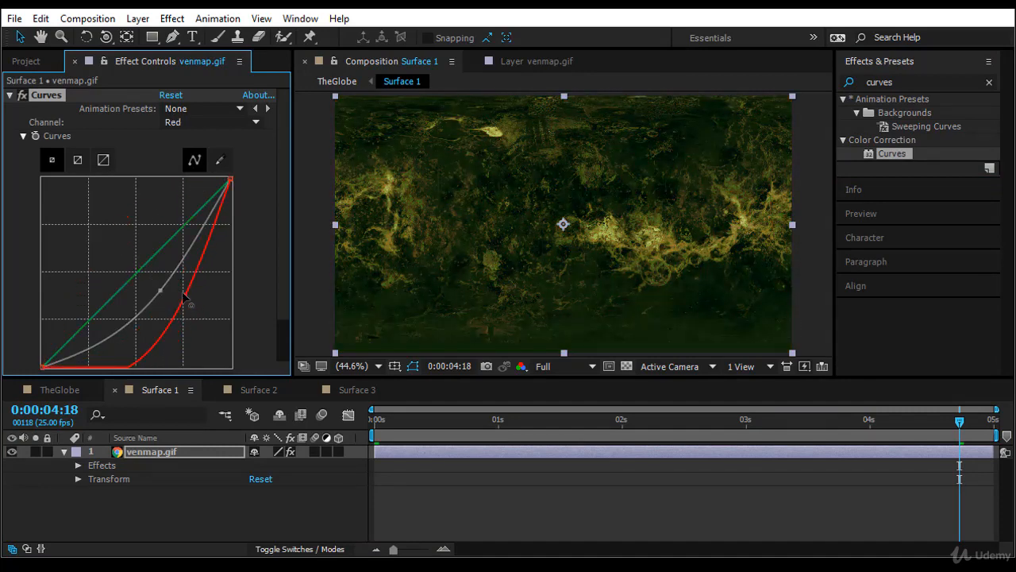
Compare the recolored globe in TheGlobe with the Surface 2 map and preview TheGlobe from 0:00:00:00.
{"action": "left_click", "coordinate": [73, 388]}
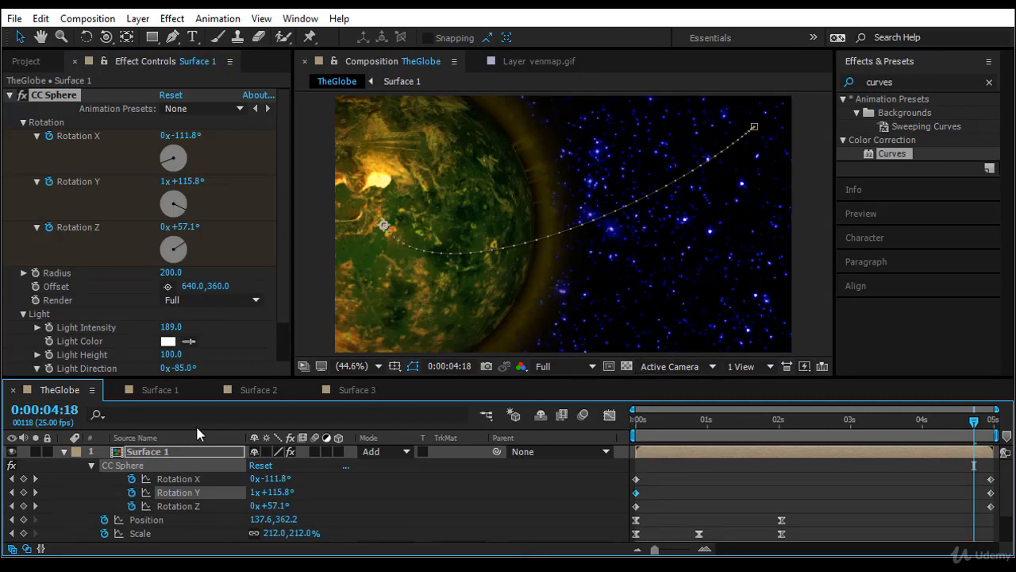
{"action": "left_click", "coordinate": [259, 389]}
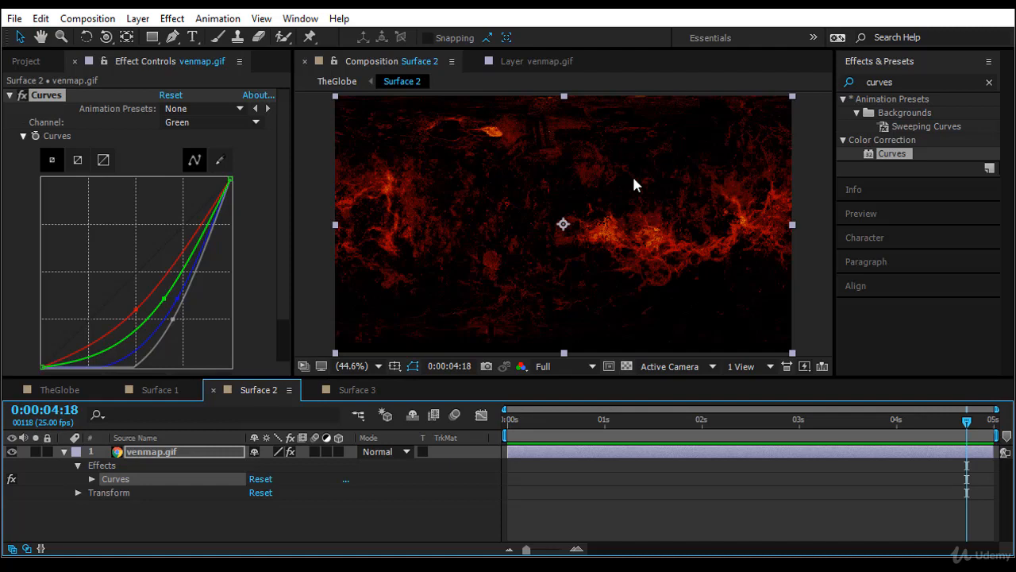
{"action": "left_click", "coordinate": [57, 390]}
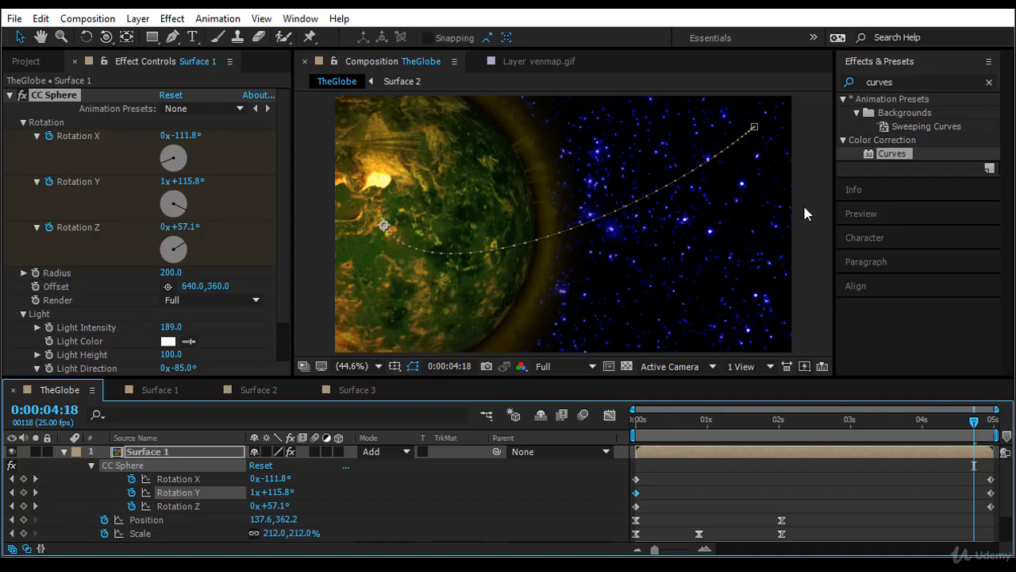
{"action": "key", "text": "Home"}
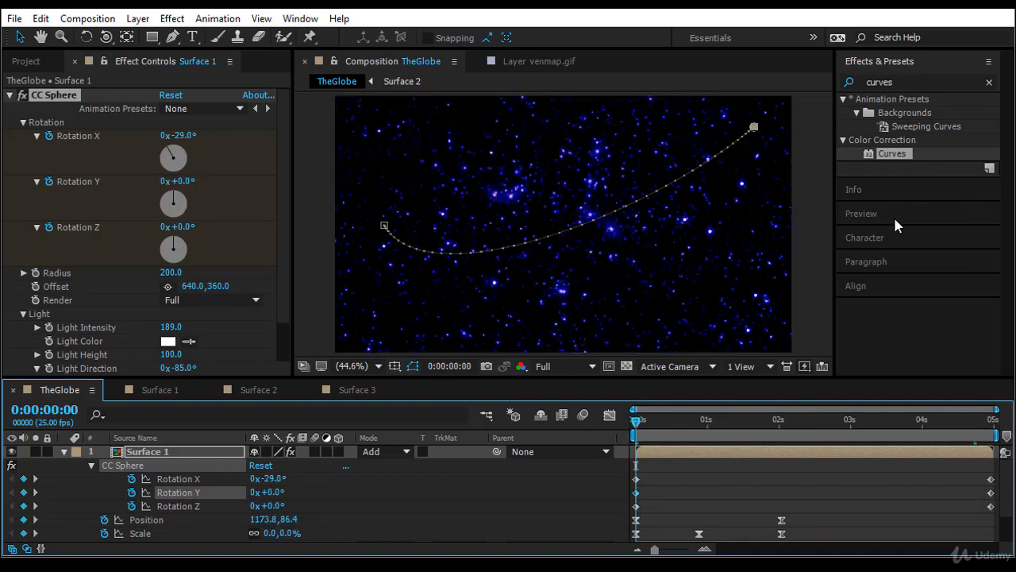
{"action": "left_click", "coordinate": [897, 213]}
{"action": "left_click", "coordinate": [887, 131]}
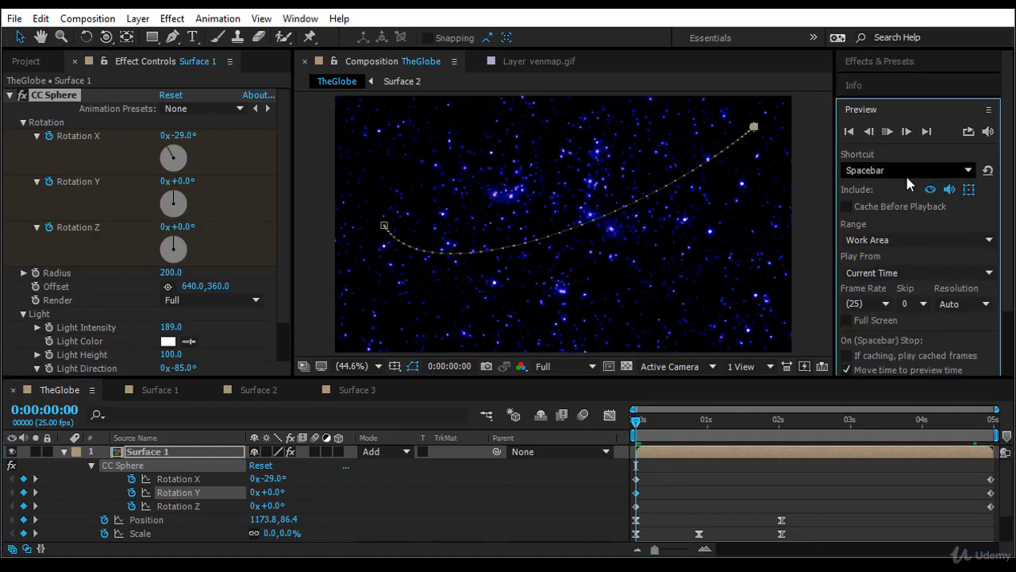